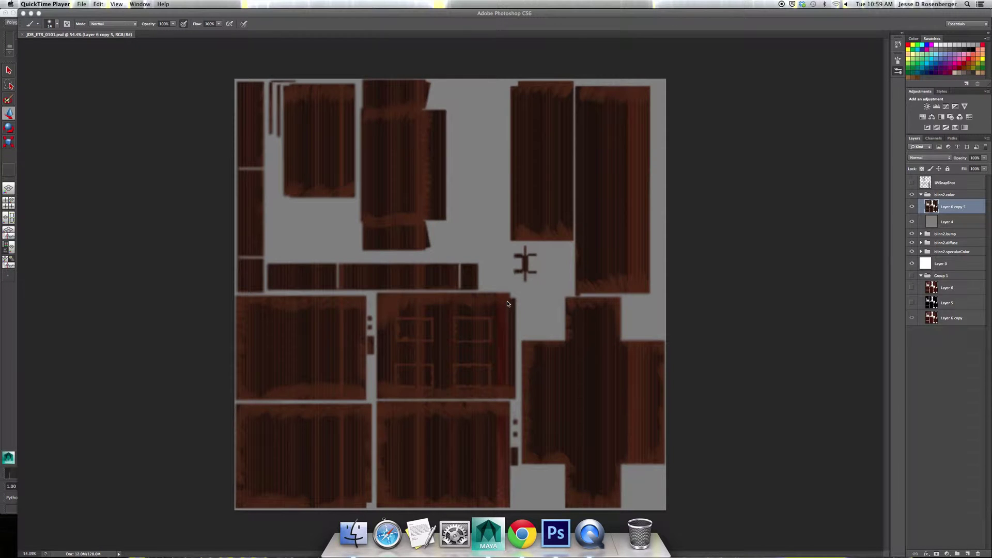
- Zoom in, show the UVSnapShot wireframe, and load Layer 5's pixels as a selection
left_click(389, 310)
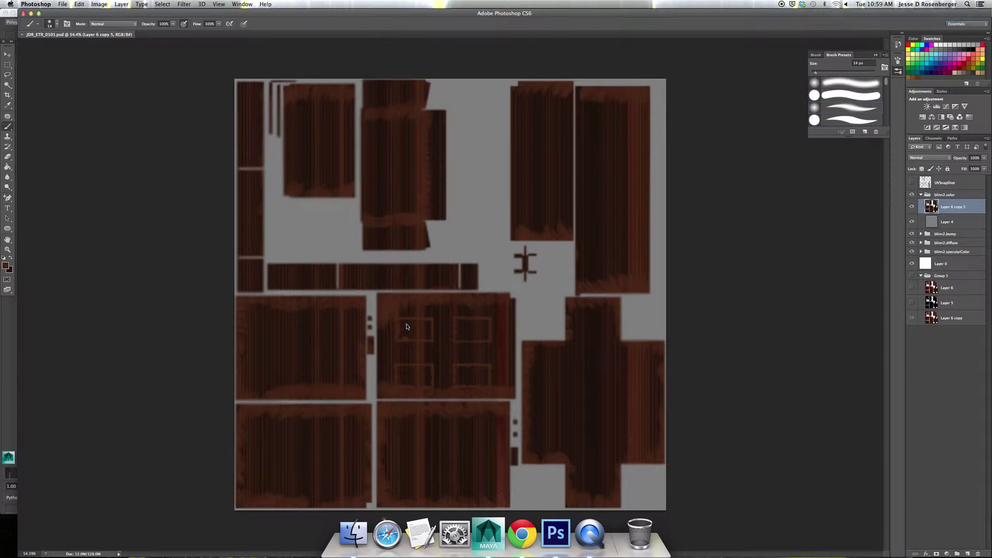
scroll(376, 325, "up", 3)
scroll(417, 325, "up", 3)
scroll(426, 361, "up", 2)
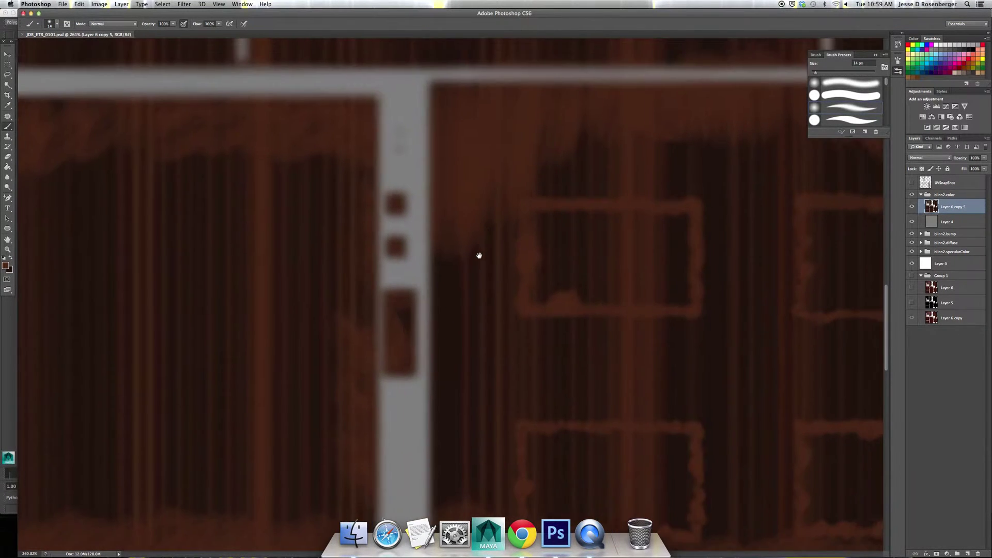
scroll(479, 257, "up", 3)
left_click(911, 182)
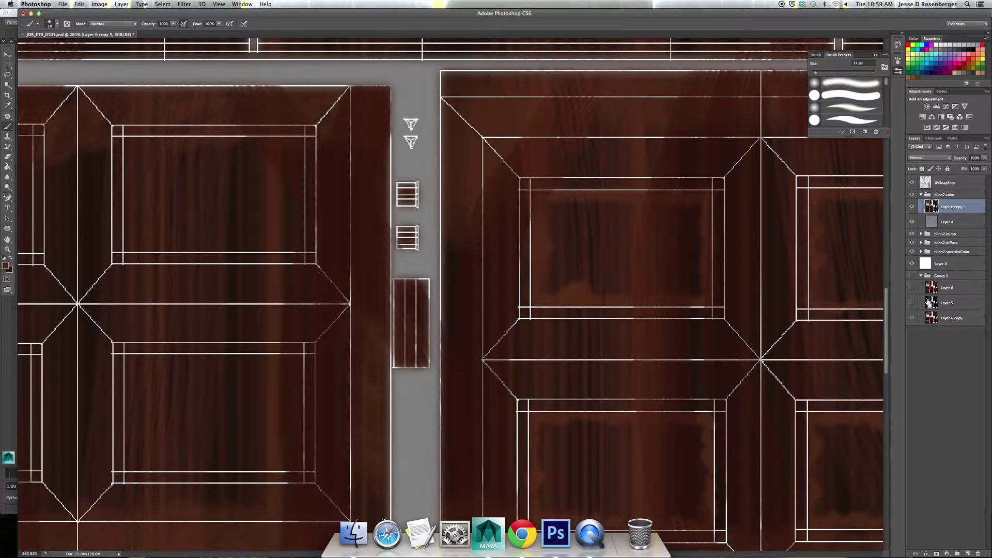
left_click(932, 304, "super")
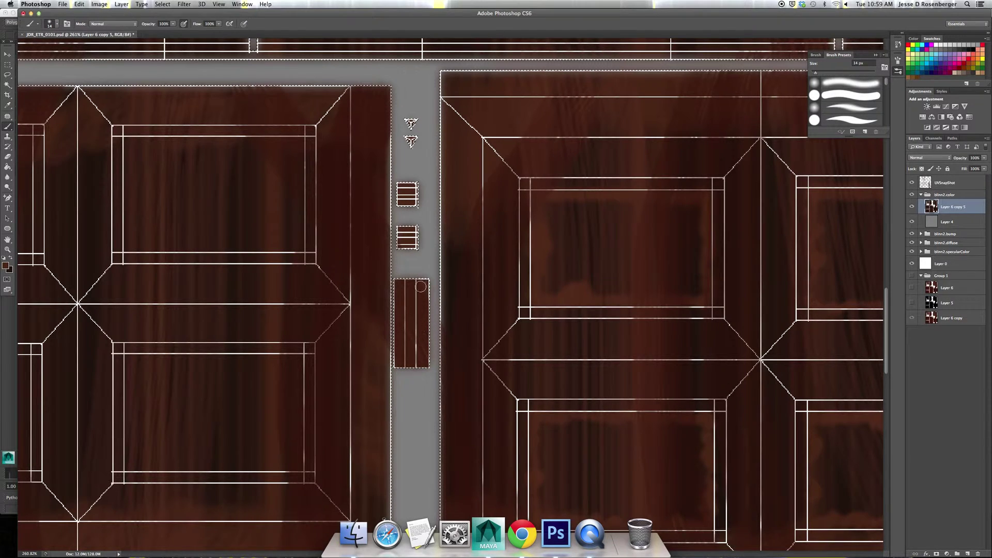
- Shrink the brush to about 5 px with 0% hardness
right_click(410, 151)
key("Escape")
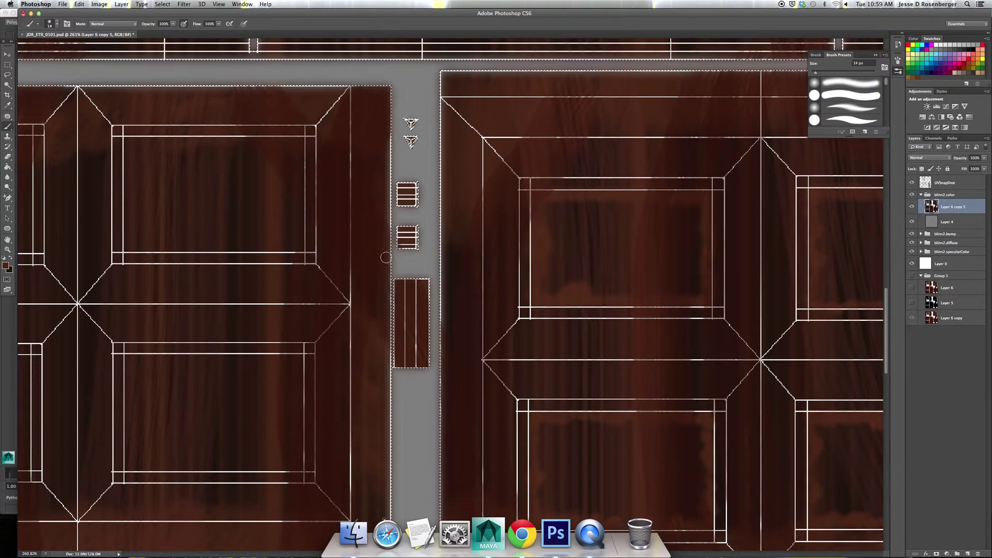
left_click_drag(411, 274, 410, 275)
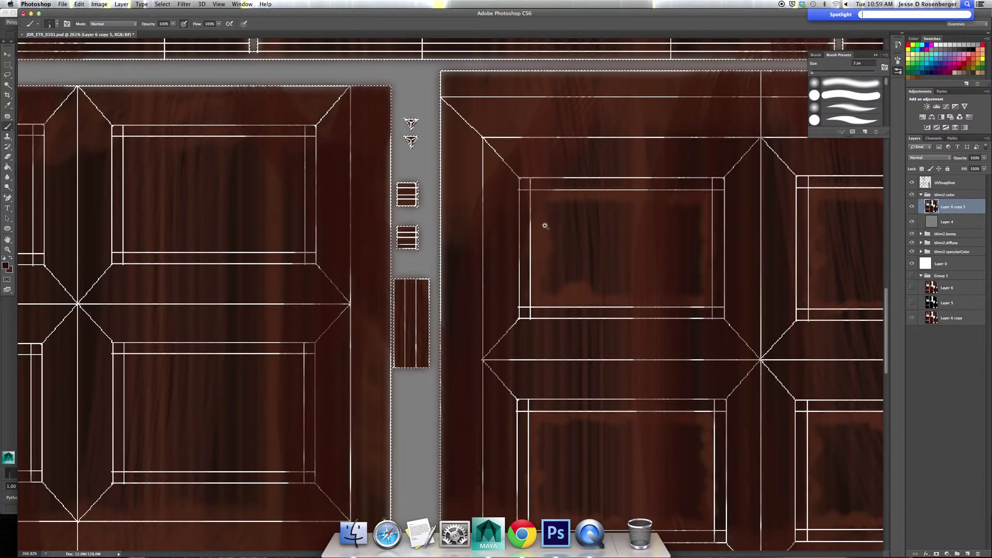
scroll(541, 223, "down", 5)
mouse_move(550, 254)
left_mouse_down()
mouse_move(514, 235)
mouse_move(469, 257)
mouse_move(537, 304)
mouse_move(583, 306)
mouse_move(463, 292)
left_mouse_up()
- Scroll and zoom the canvas until the four-panel door island fills the window
scroll(491, 299, "up", 5)
scroll(491, 299, "left", 4)
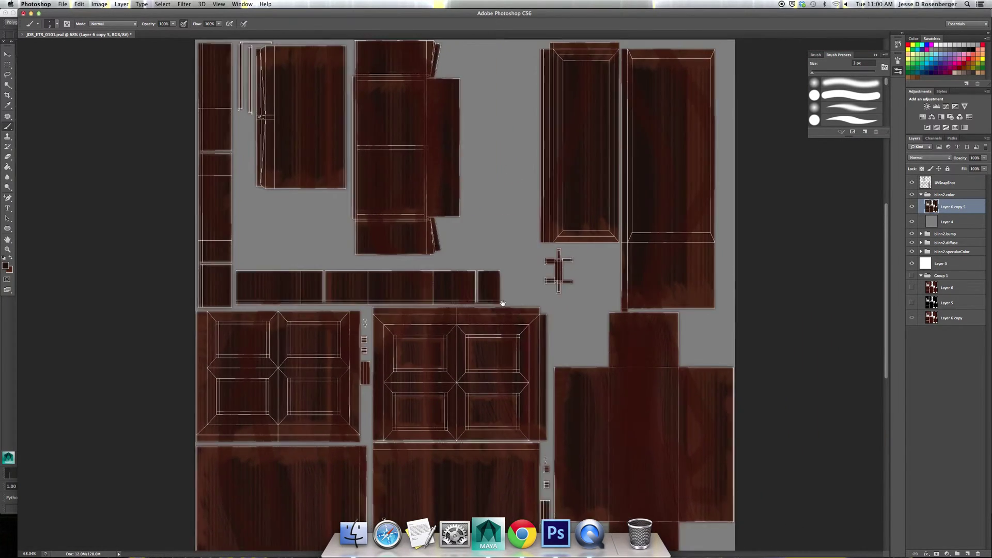
scroll(514, 310, "left", 2)
scroll(540, 312, "left", 2)
scroll(561, 322, "up", 1)
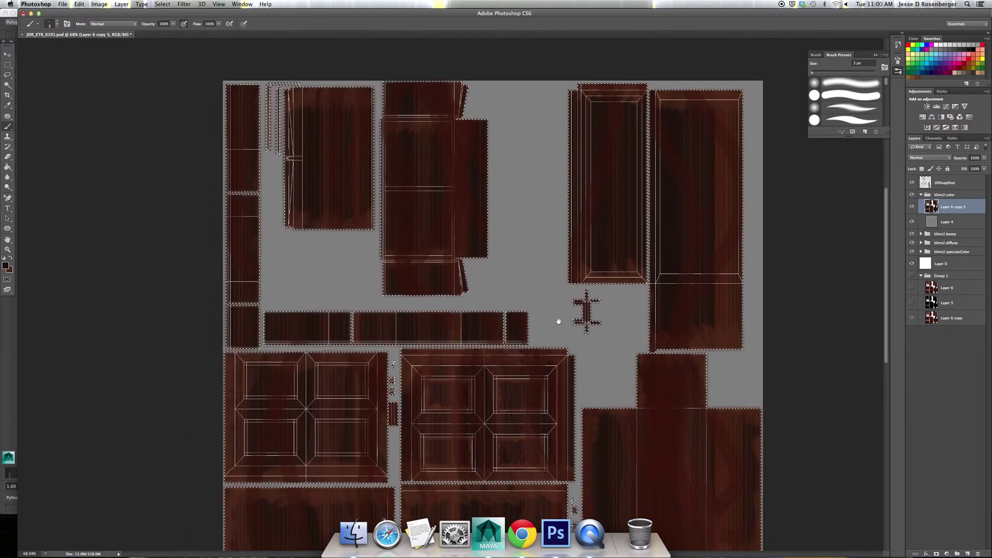
scroll(512, 326, "left", 1)
scroll(474, 351, "down", 3)
scroll(492, 262, "down", 5)
scroll(492, 262, "left", 1)
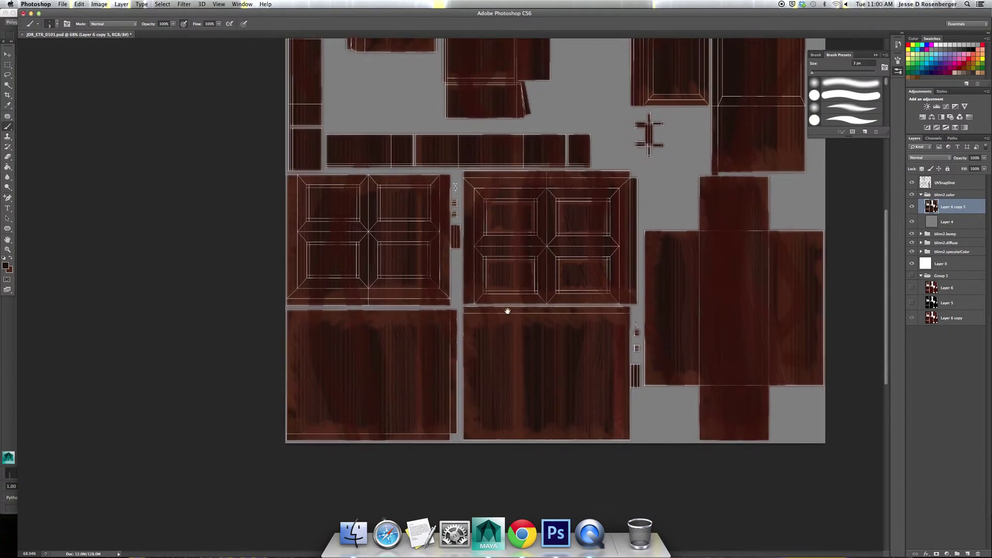
scroll(507, 308, "right", 1)
scroll(482, 324, "right", 1)
scroll(476, 356, "up", 1)
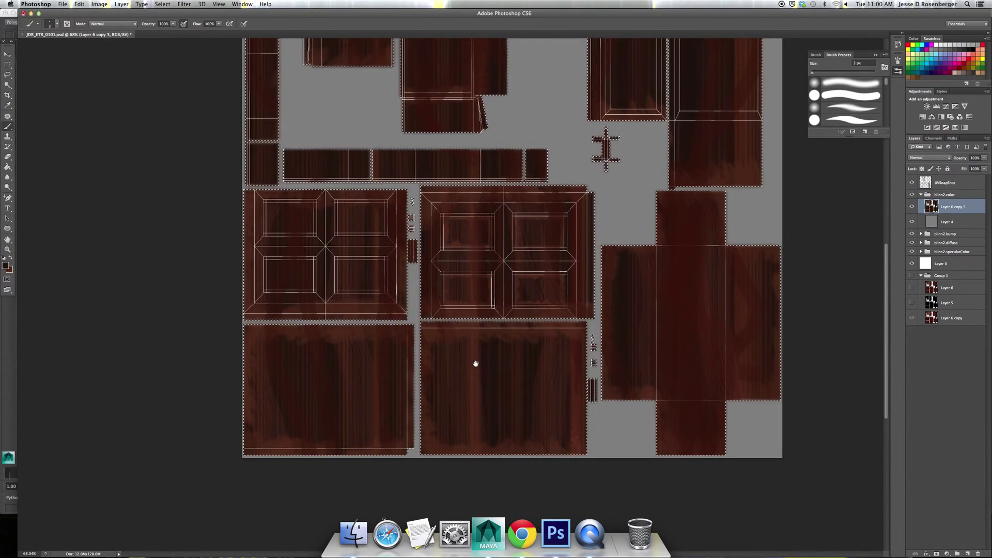
scroll(505, 336, "up", 3)
scroll(505, 336, "left", 2)
scroll(527, 333, "up", 1)
scroll(527, 333, "left", 1)
scroll(586, 321, "left", 2)
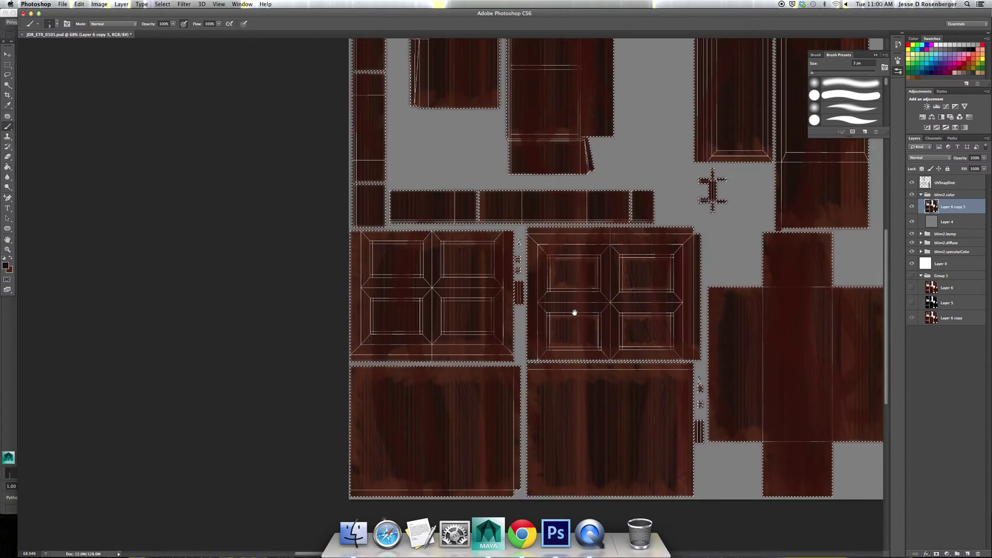
scroll(505, 316, "left", 1)
scroll(531, 317, "up", 2)
scroll(530, 317, "up", 1)
scroll(554, 308, "left", 2)
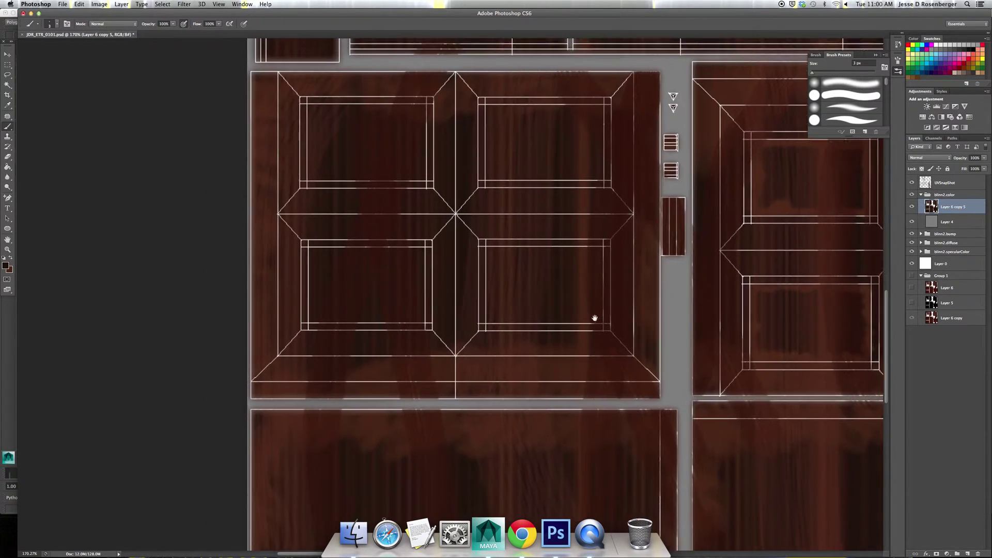
scroll(594, 317, "left", 1)
scroll(536, 302, "up", 2)
scroll(549, 306, "up", 1)
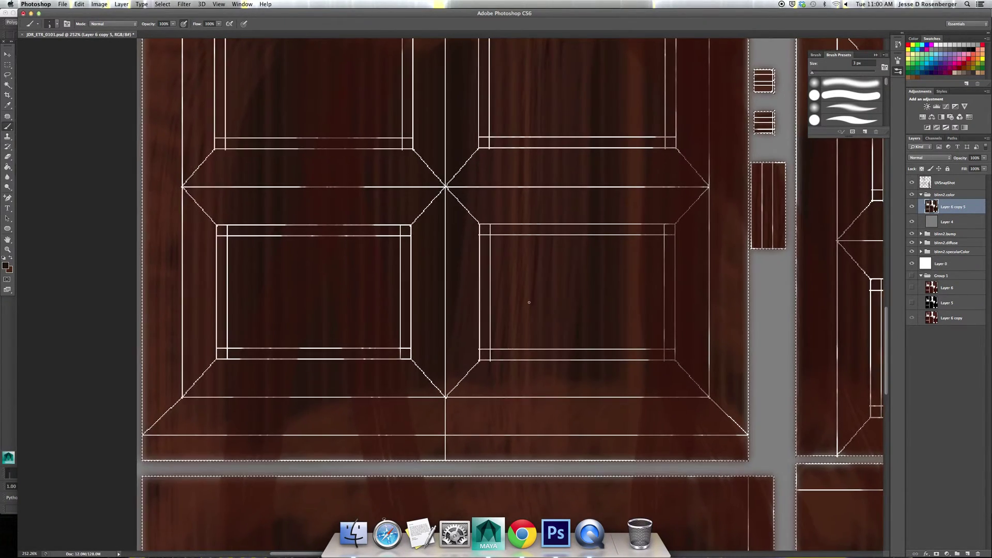
scroll(534, 288, "up", 2)
scroll(534, 288, "left", 1)
scroll(551, 334, "up", 2)
scroll(551, 334, "left", 1)
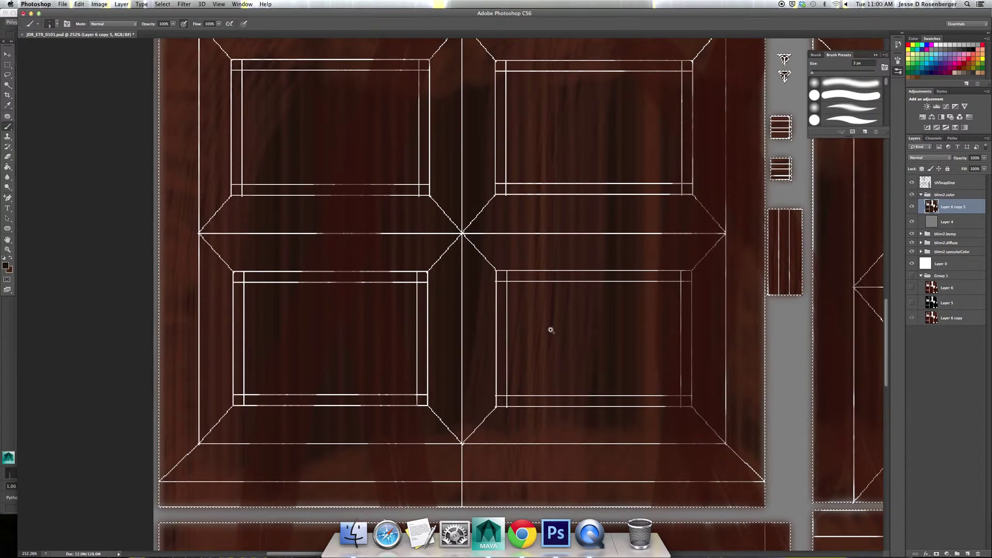
scroll(551, 330, "down", 1)
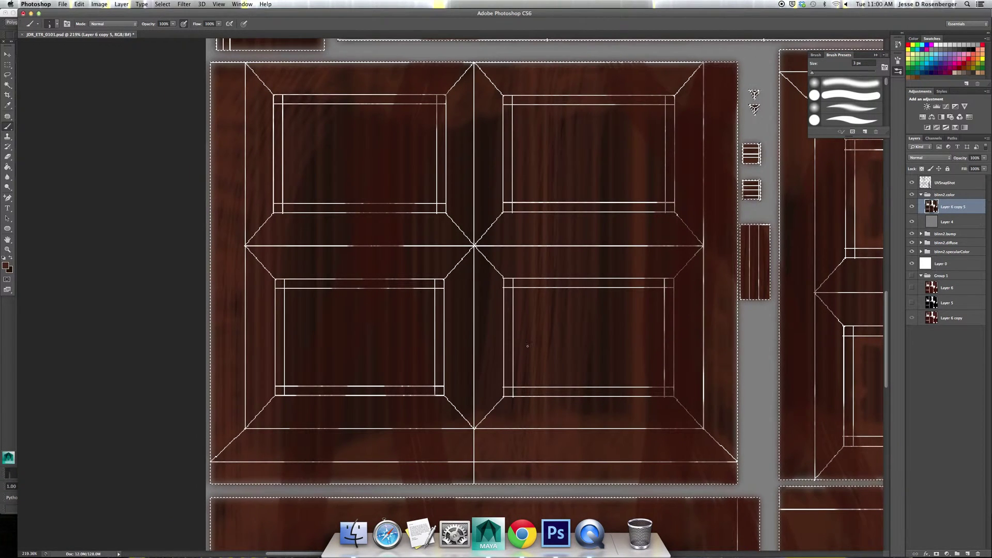
- With an 11 px brush, paint soft vertical grain strokes in the lower-right and lower-left door panels
left_click_drag(538, 370, 548, 369)
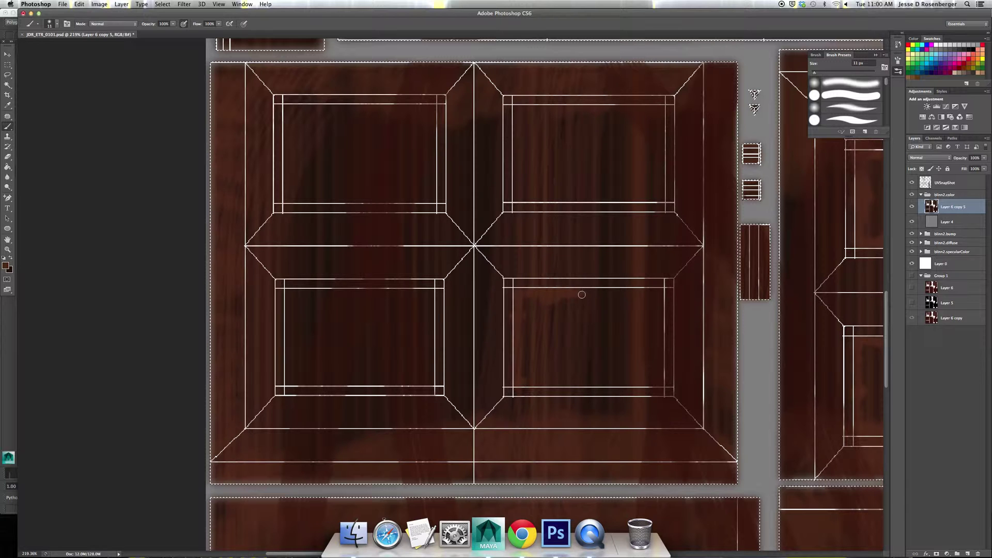
left_click_drag(593, 295, 602, 293)
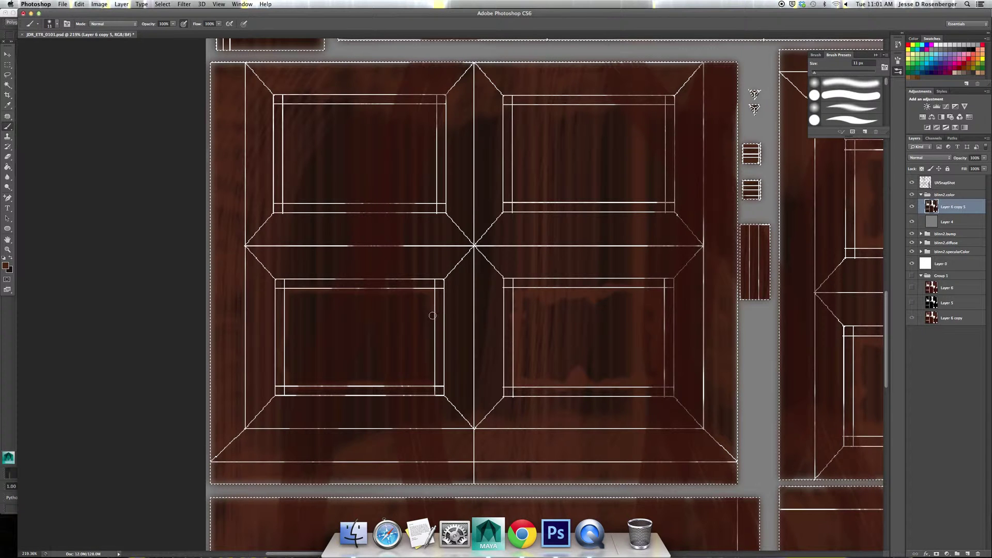
left_click_drag(362, 365, 345, 380)
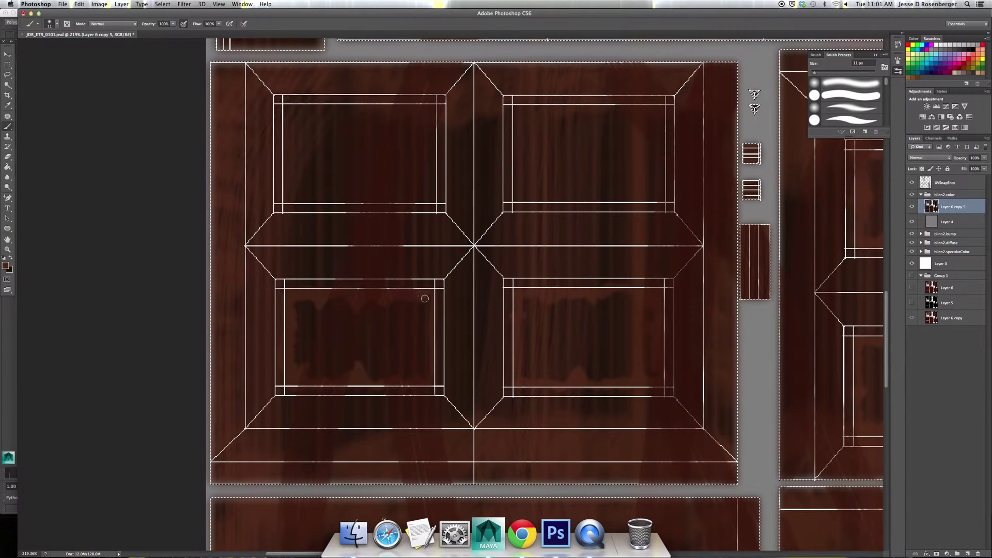
- Paint soft grain streaks across the two upper door panels, then pan above the door
right_click(431, 373)
left_click(420, 204)
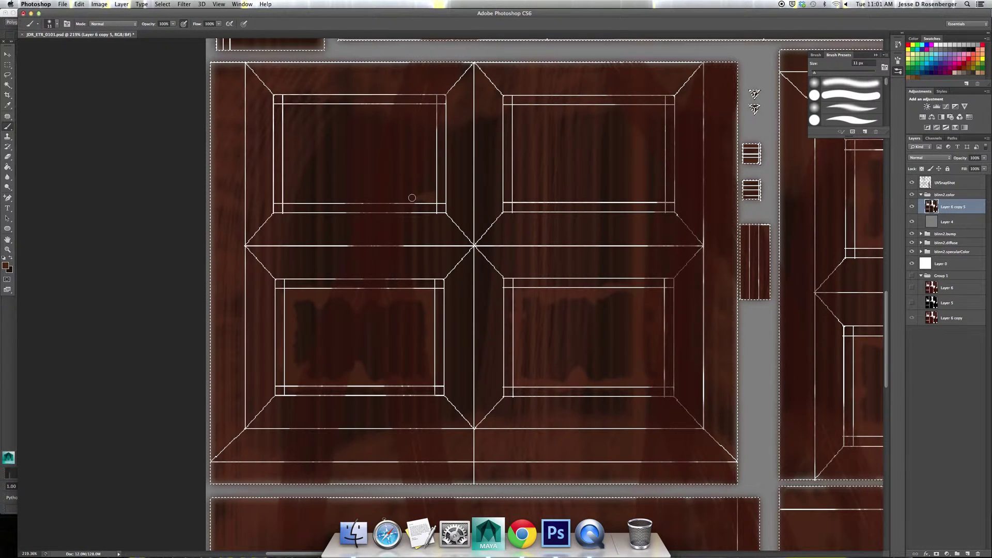
left_click_drag(365, 197, 293, 196)
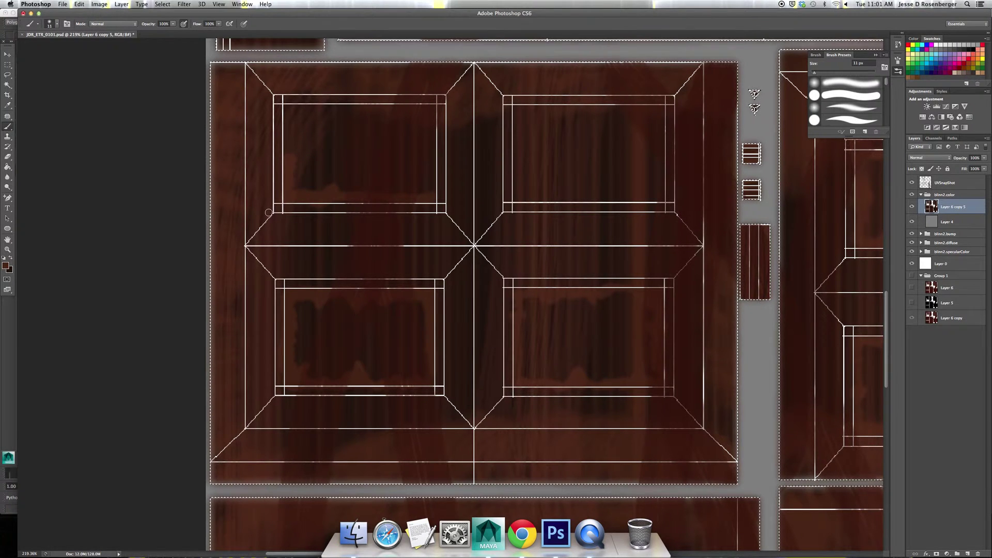
left_click_drag(300, 178, 305, 236)
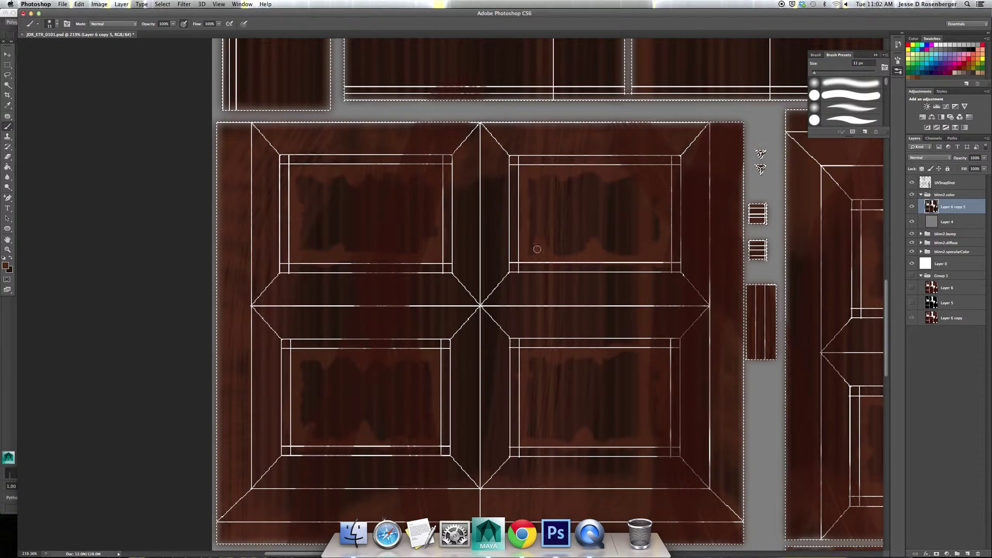
scroll(536, 259, "down", 5)
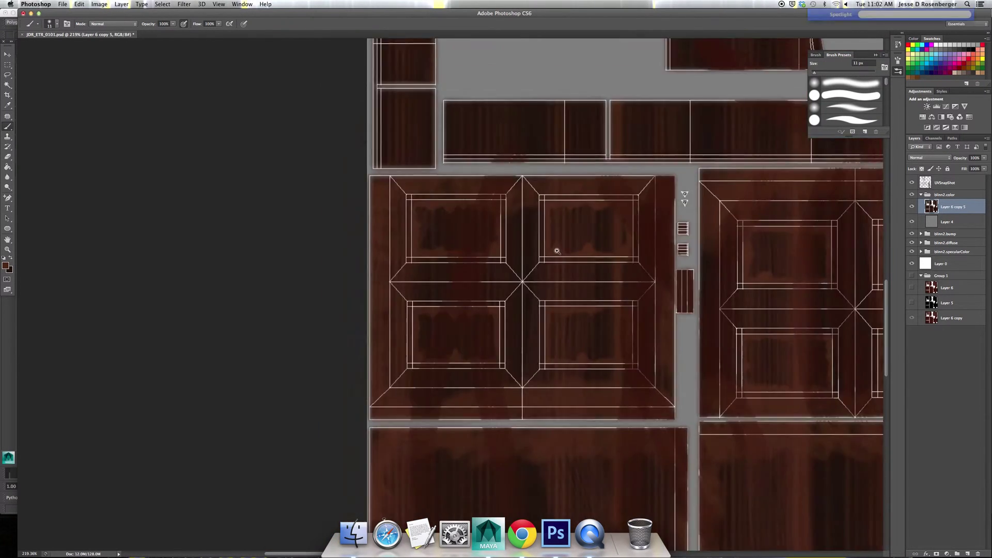
- Magnify the upper middle UV islands to about 158%
scroll(604, 286, "down", 2)
scroll(612, 279, "down", 2)
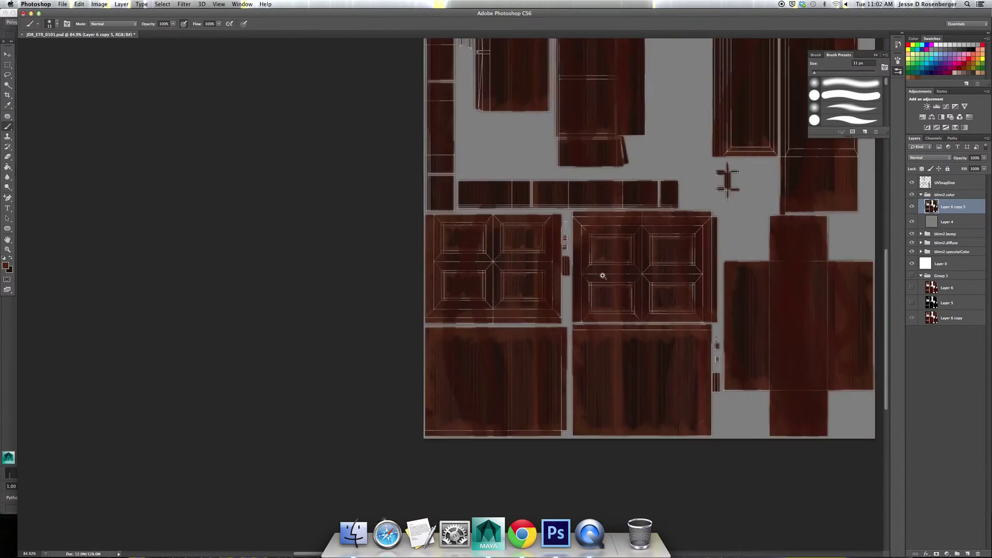
scroll(598, 272, "down", 2)
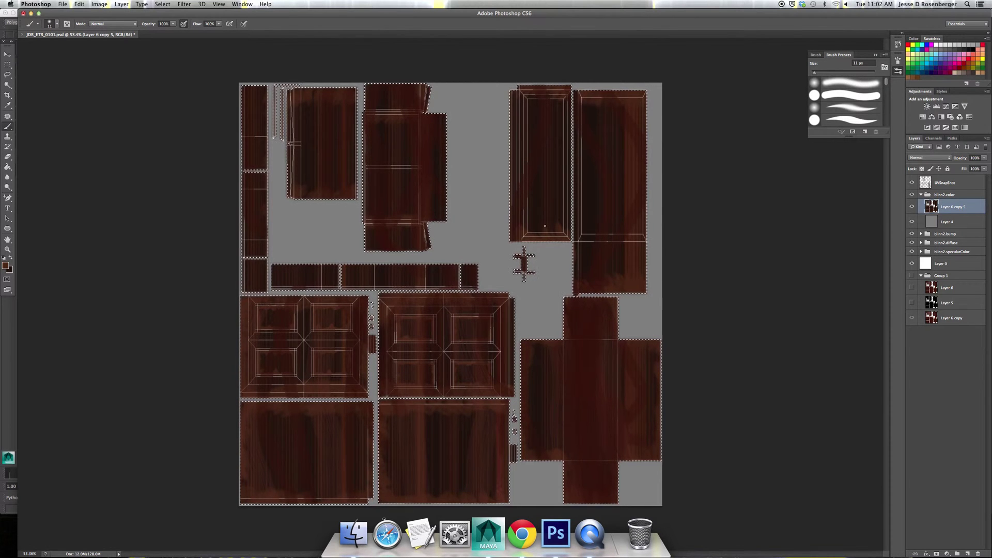
left_click_drag(411, 169, 443, 195)
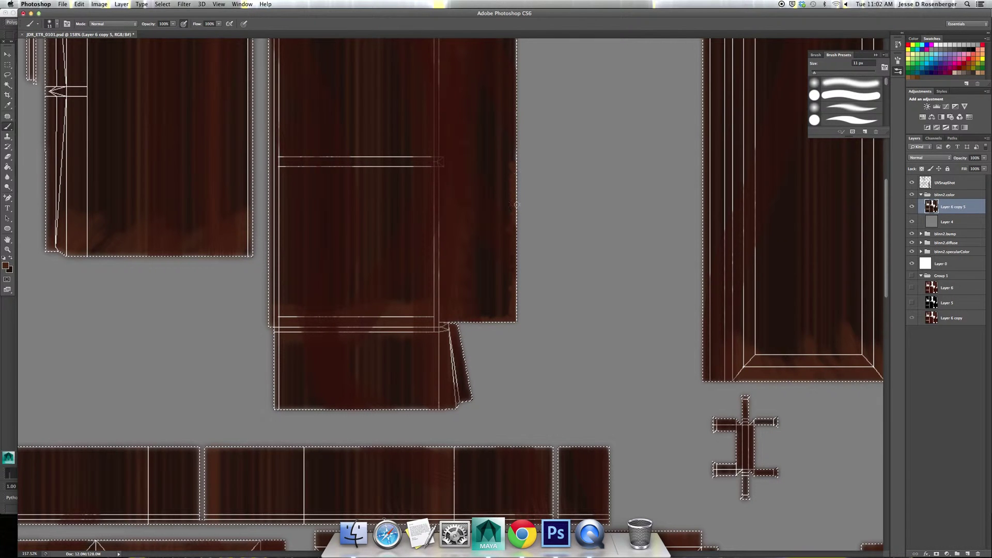
- Zoom in to about 758% on a wood panel's bottom corner
scroll(499, 248, "up", 5)
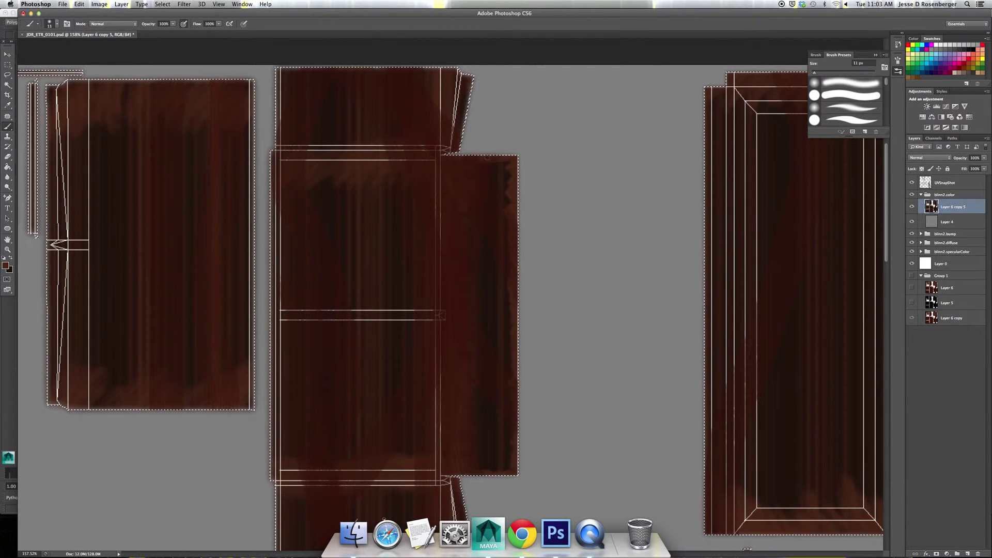
mouse_move(494, 463)
left_mouse_down()
mouse_move(495, 386)
mouse_move(522, 390)
left_mouse_up()
mouse_move(483, 363)
left_mouse_down()
mouse_move(518, 349)
mouse_move(496, 425)
left_mouse_up()
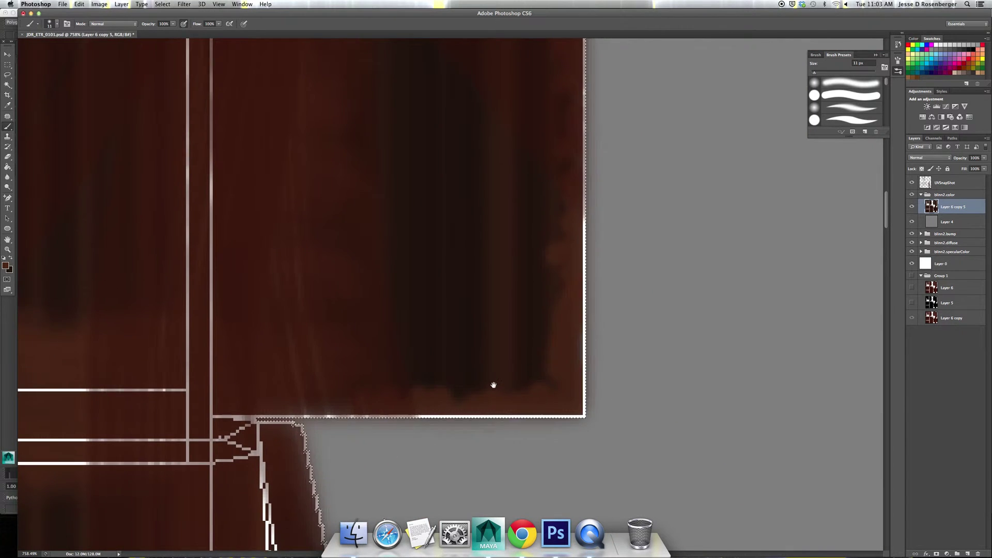
- Set the brush to about 14 px at 40% opacity
left_click(493, 425, "ctrl+alt")
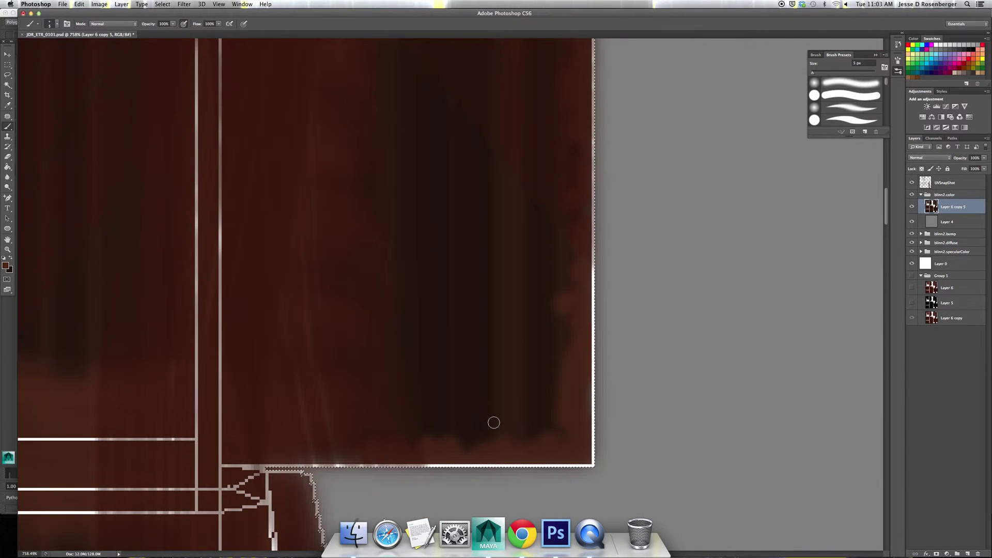
left_click_drag(499, 403, 490, 435)
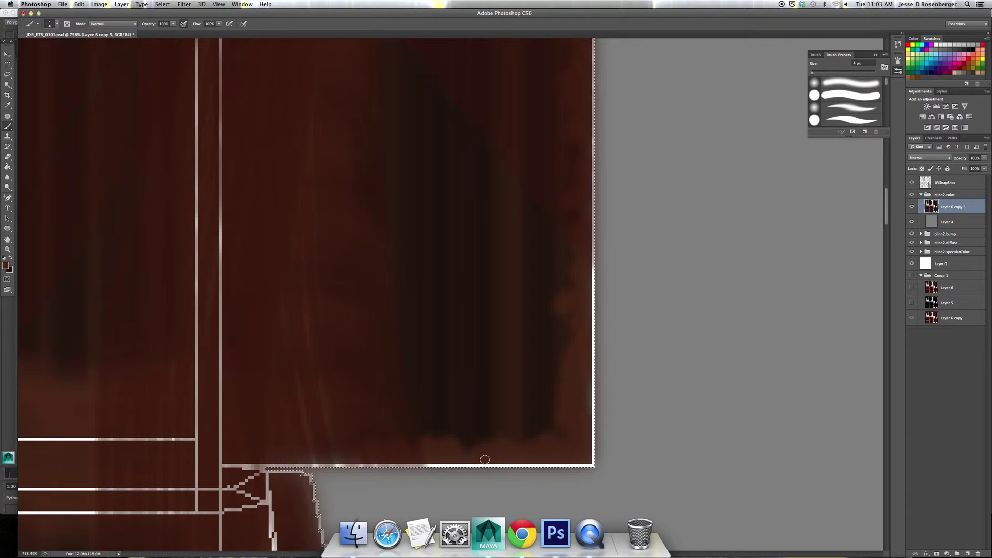
left_click_drag(471, 389, 486, 394)
key("4")
- Paint faint vertical strokes along the dark and light grain columns near the bottom edge
mouse_move(475, 473)
left_mouse_down()
mouse_move(486, 198)
mouse_move(469, 318)
mouse_move(472, 420)
mouse_move(525, 451)
left_mouse_up()
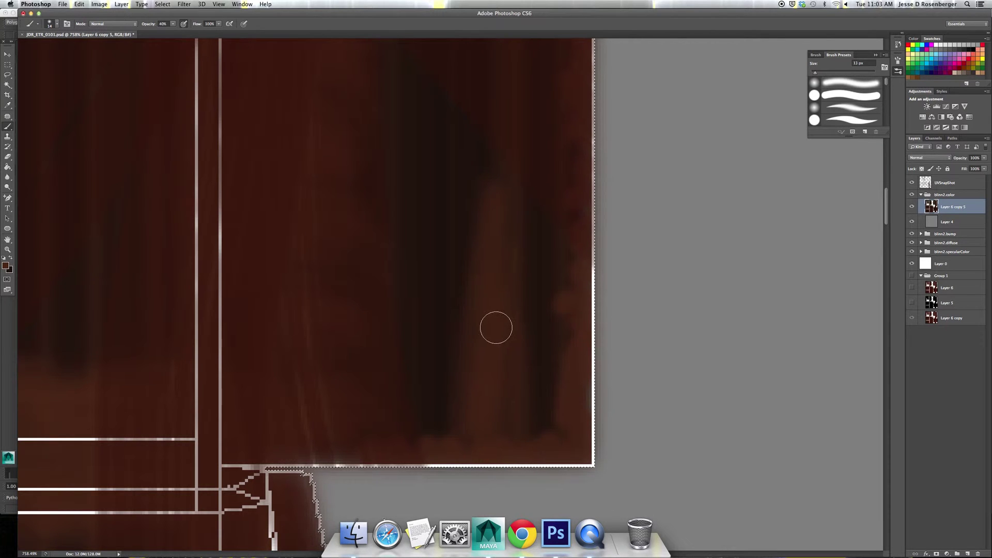
mouse_move(525, 293)
left_mouse_down()
mouse_move(506, 432)
mouse_move(516, 290)
mouse_move(505, 204)
mouse_move(489, 259)
mouse_move(513, 108)
left_mouse_up()
left_click_drag(492, 182, 489, 233)
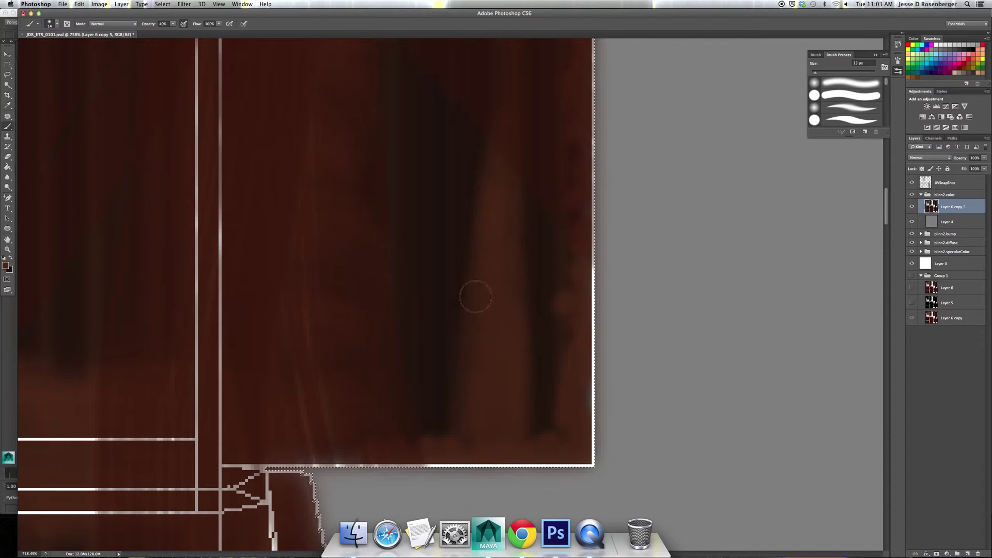
- Hide the UVSnapShot wireframe, lighten a diagonal grain strip, and pan to the panel's bottom-right corner
left_click(912, 182)
left_click_drag(436, 427, 489, 159)
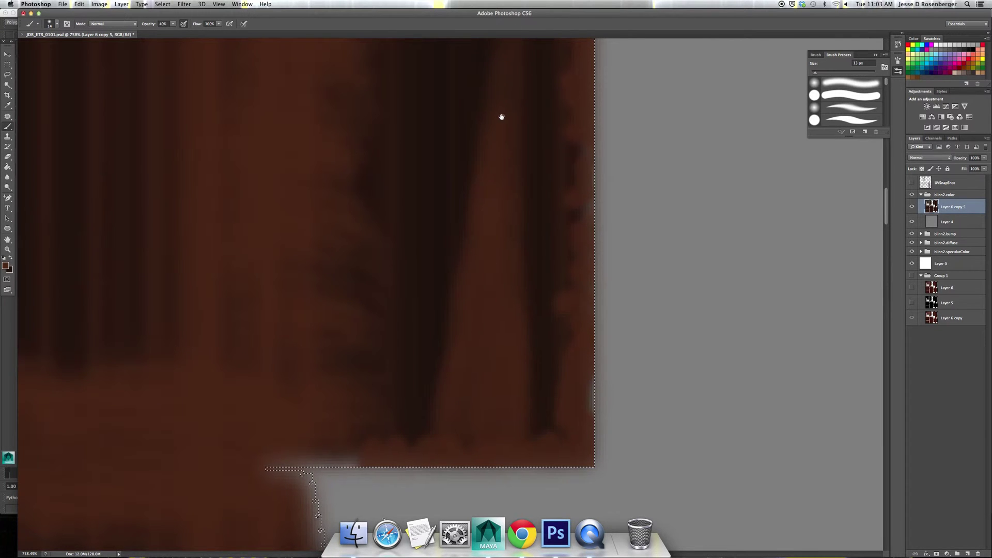
scroll(487, 343, "down", 5)
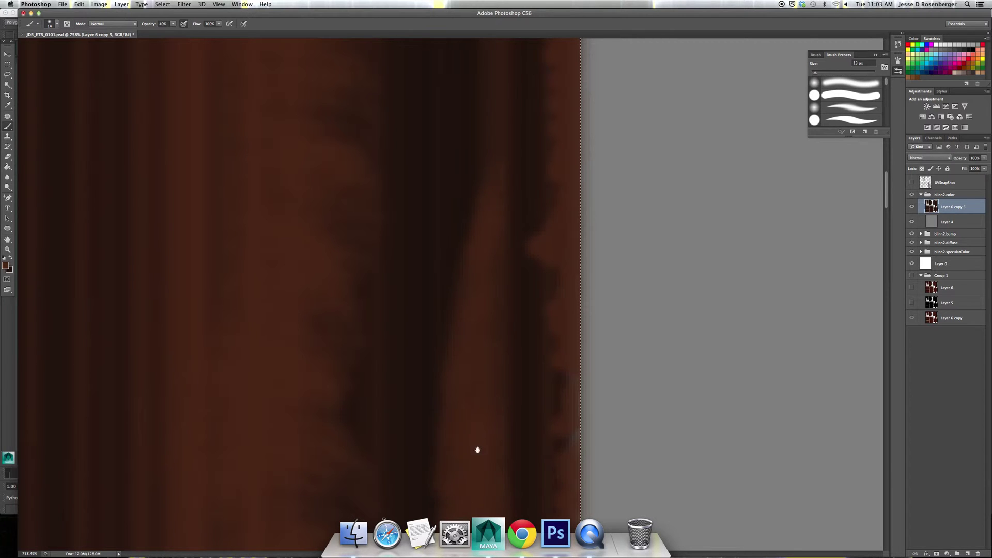
scroll(476, 450, "up", 5)
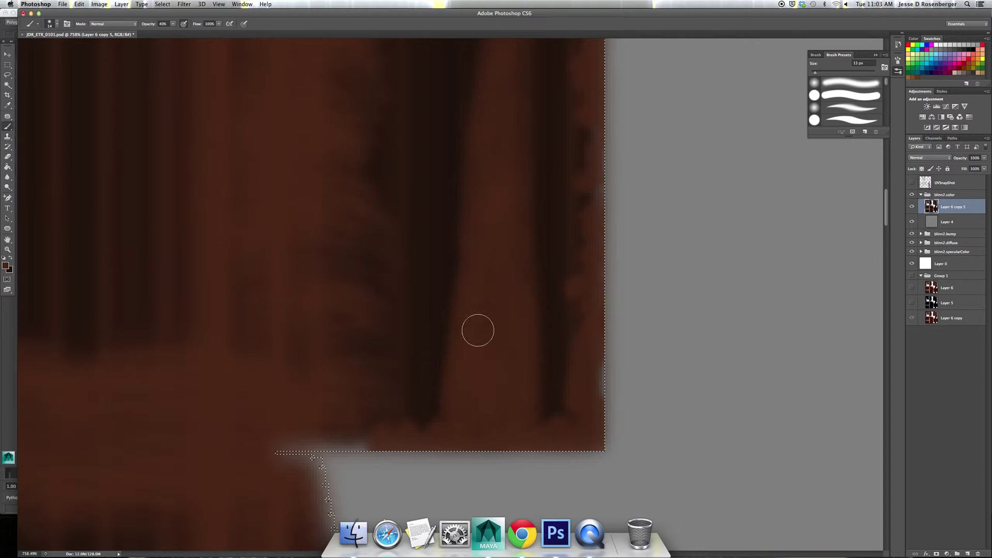
scroll(505, 405, "down", 5)
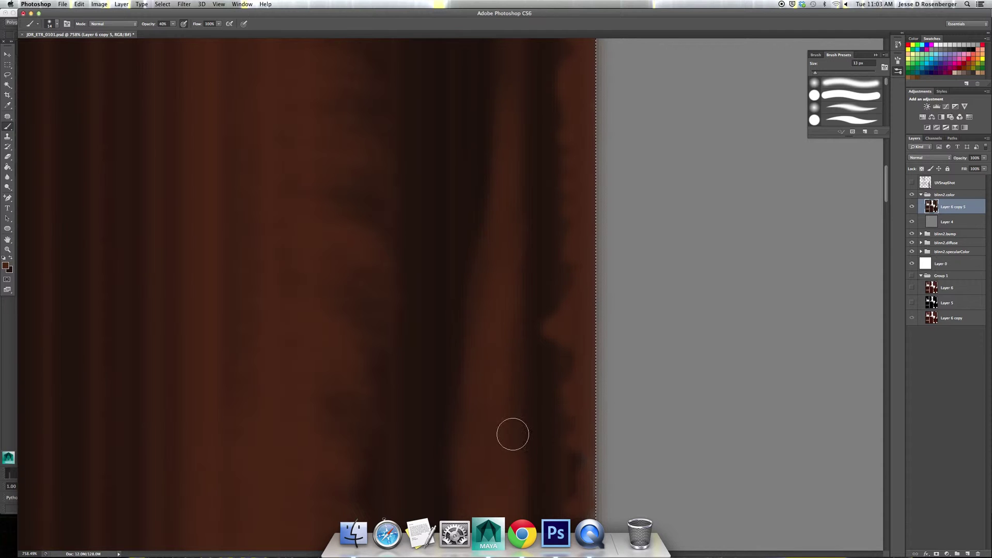
scroll(522, 173, "left", 2)
scroll(516, 171, "down", 3)
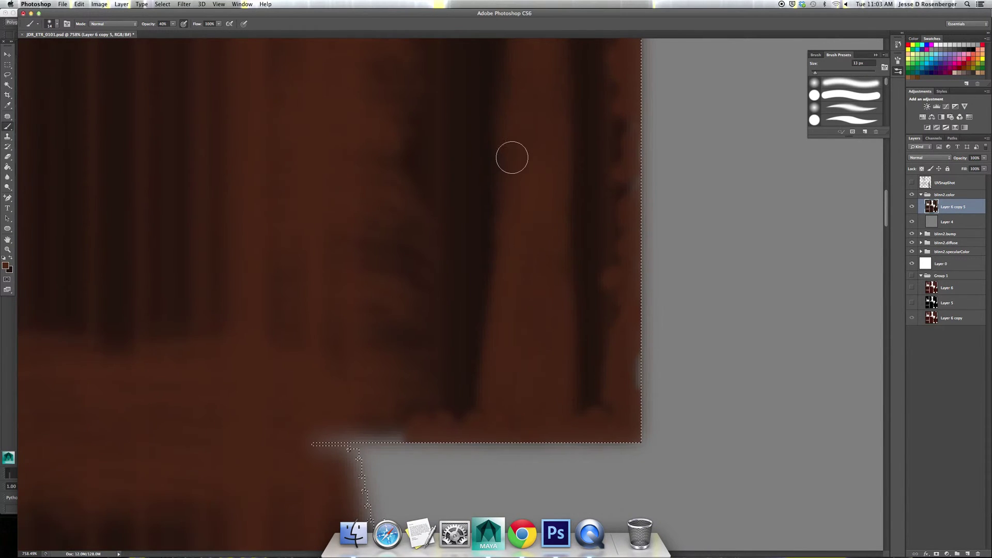
left_click_drag(527, 128, 525, 306)
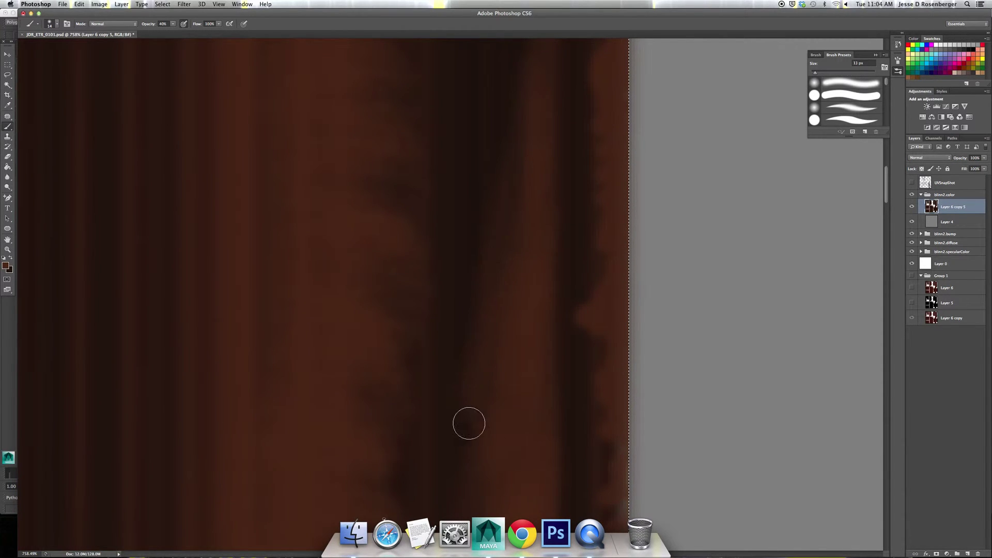
left_click_drag(532, 395, 502, 243)
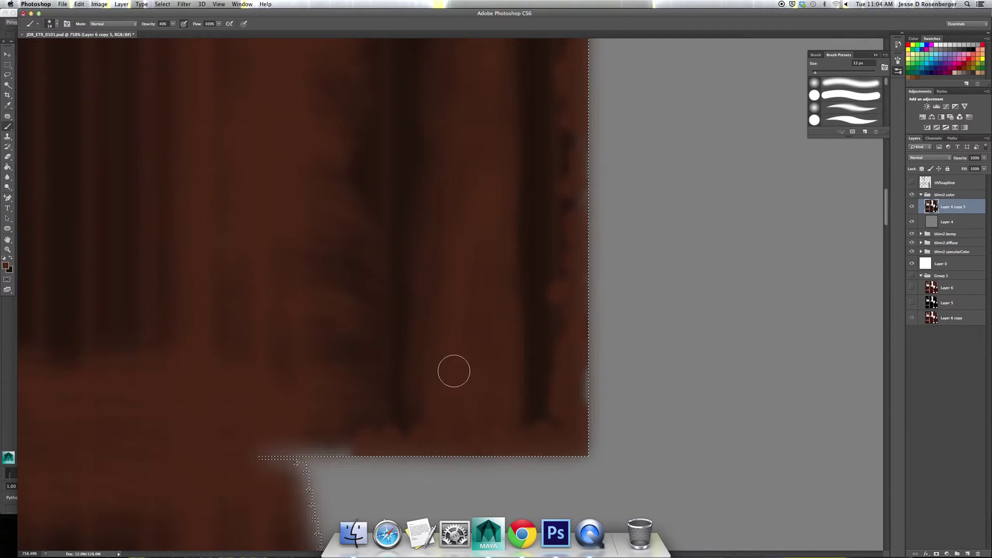
- At 1400% zoom with a 9 px brush, paint a short dark vertical stroke starting a knot
left_click_drag(468, 355, 453, 359)
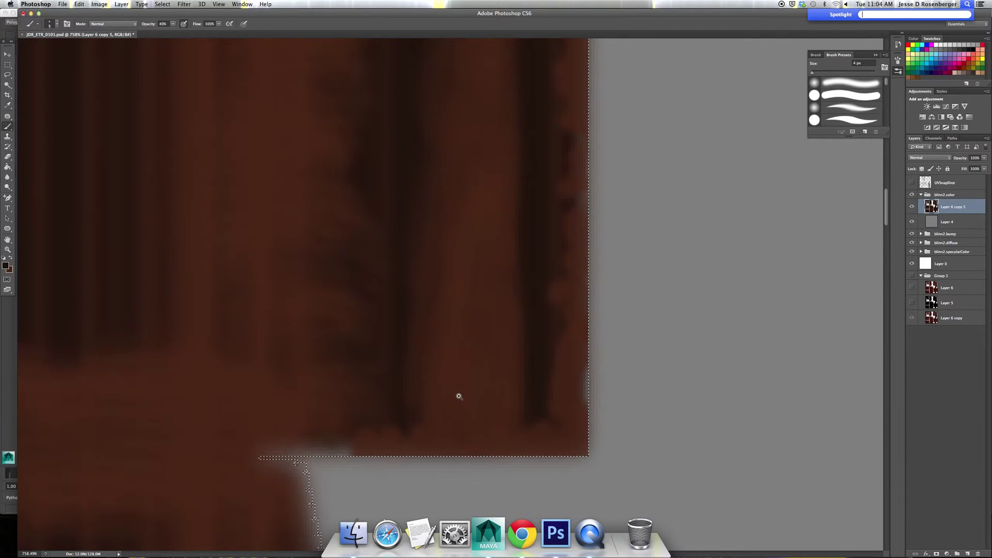
left_click_drag(456, 399, 483, 399)
left_click_drag(474, 284, 457, 322)
left_click_drag(474, 232, 472, 193)
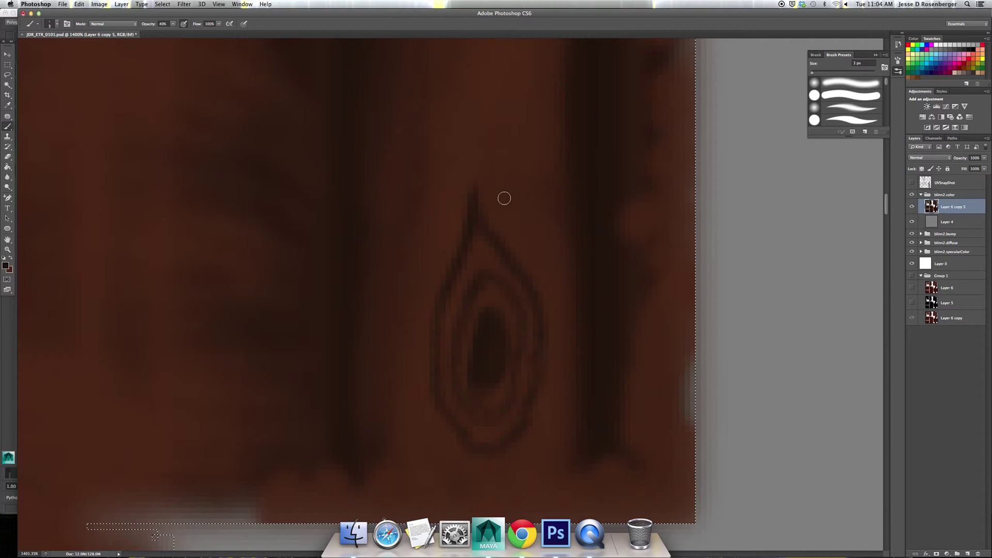
- Extend the knot's tip upward with a faint stroke, then zoom out and pan to check it
left_click_drag(489, 178, 491, 152)
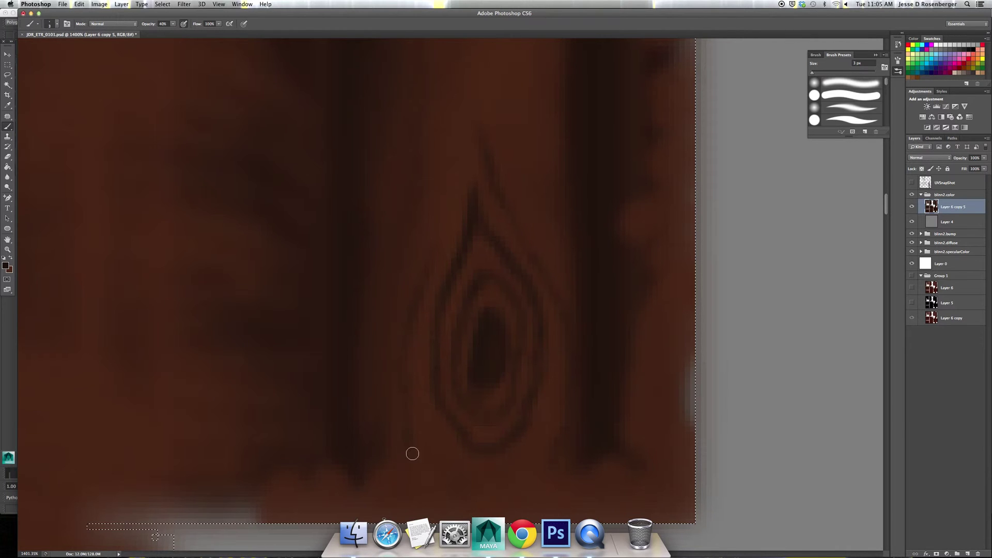
scroll(480, 367, "down", 5)
scroll(454, 361, "down", 1)
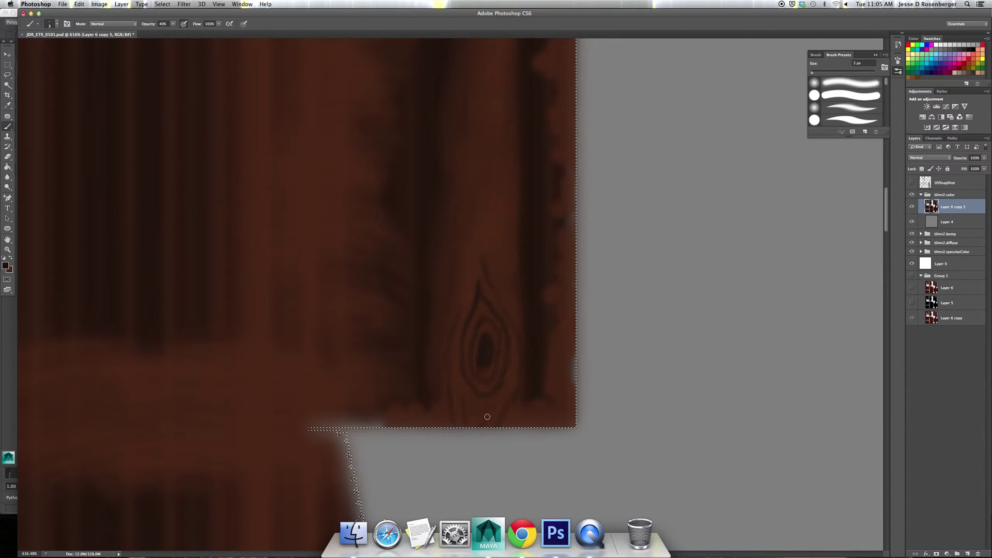
left_click_drag(492, 302, 497, 392)
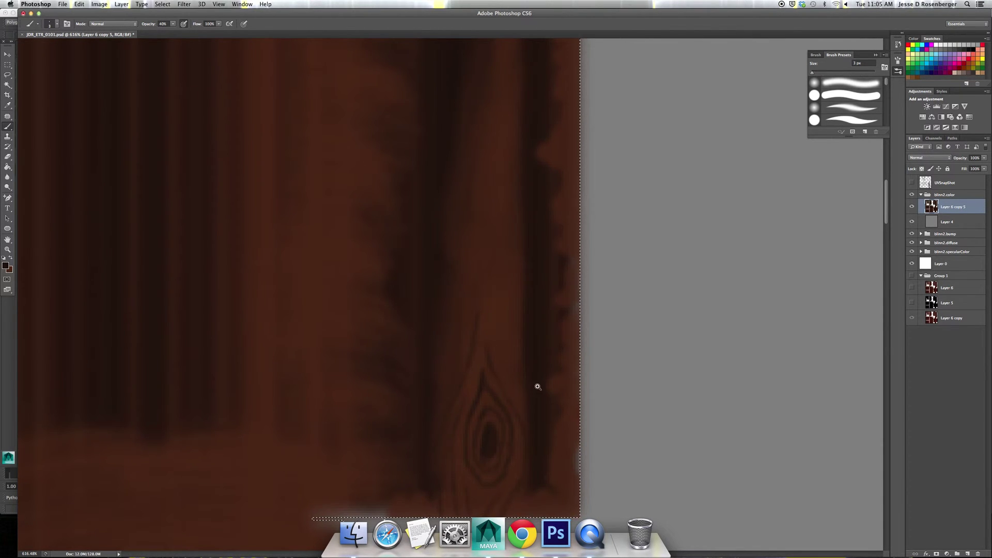
- Zoom and pan the UV texture view in on the large door panel island
scroll(536, 386, "down", 3)
scroll(528, 397, "down", 3)
scroll(513, 390, "down", 3)
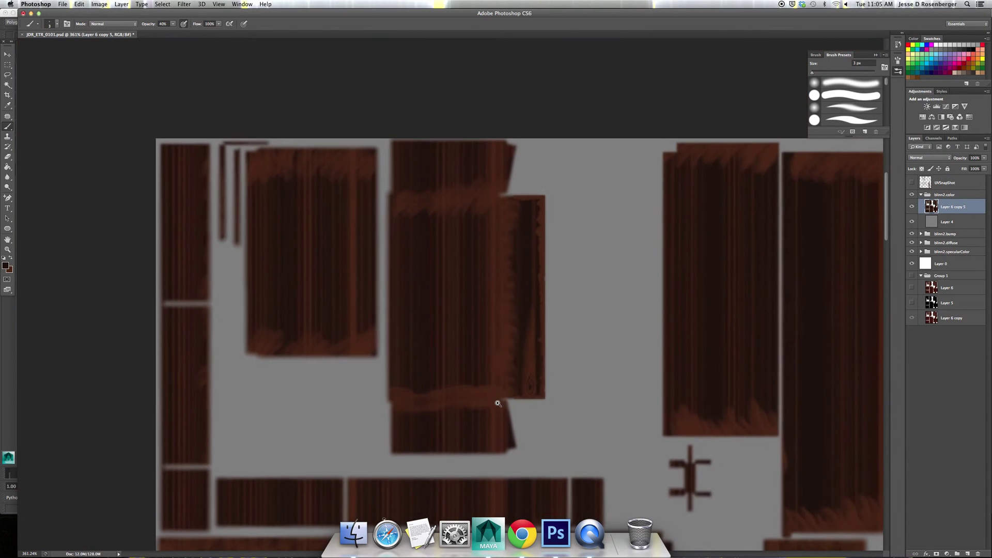
scroll(498, 404, "up", 2)
scroll(509, 403, "up", 3)
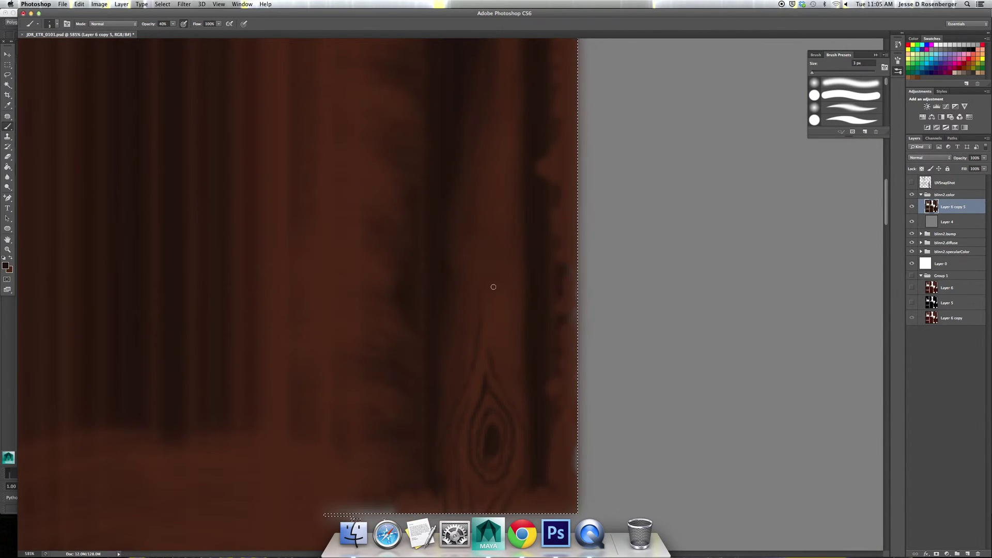
scroll(546, 394, "down", 10)
mouse_move(567, 432)
left_mouse_down()
mouse_move(529, 348)
mouse_move(529, 248)
left_mouse_up()
scroll(517, 278, "up", 5)
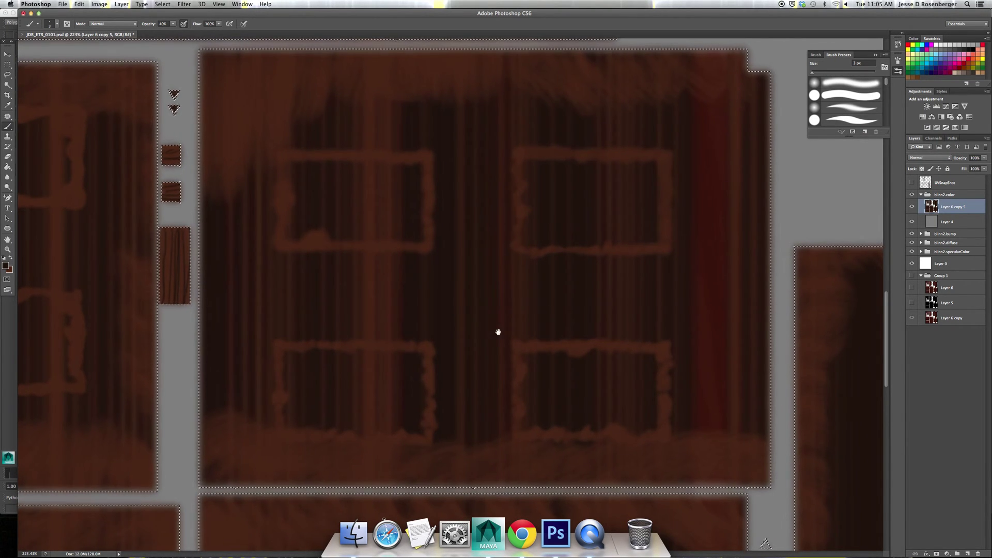
scroll(496, 332, "up", 5)
scroll(508, 328, "left", 8)
scroll(501, 392, "up", 1)
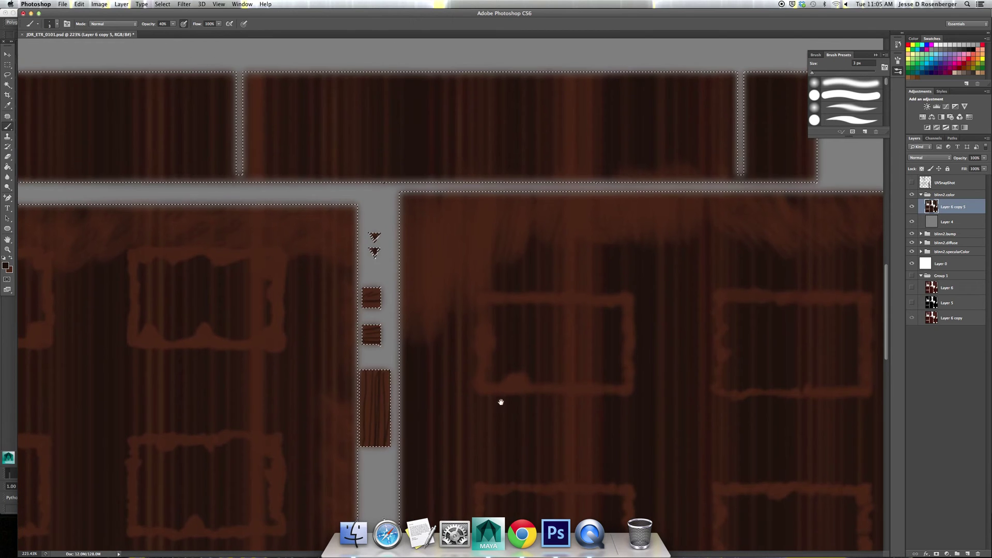
scroll(501, 401, "up", 1)
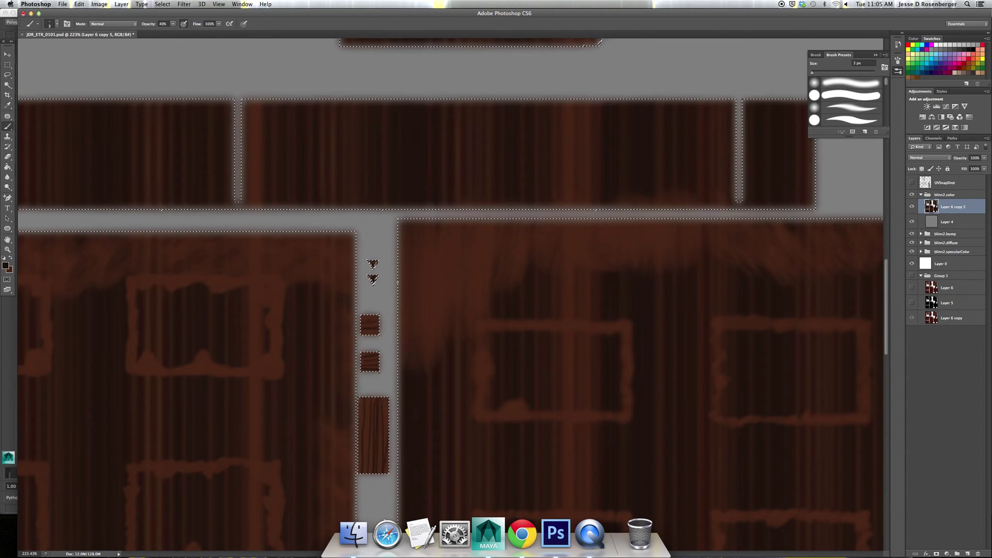
scroll(412, 279, "up", 3)
scroll(412, 279, "up", 2)
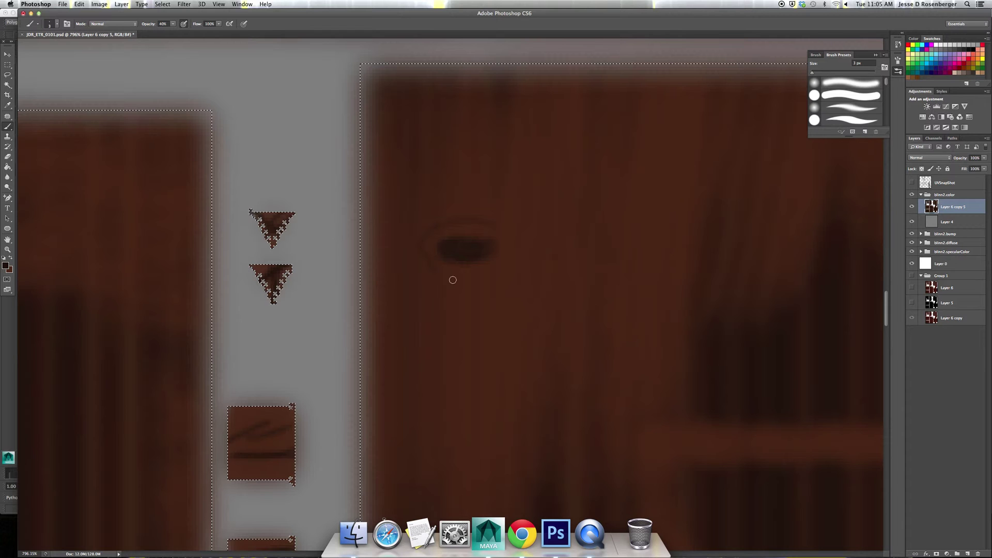
- Paint a curved grain ring and a short grain stroke around the knot
left_click_drag(531, 229, 497, 213)
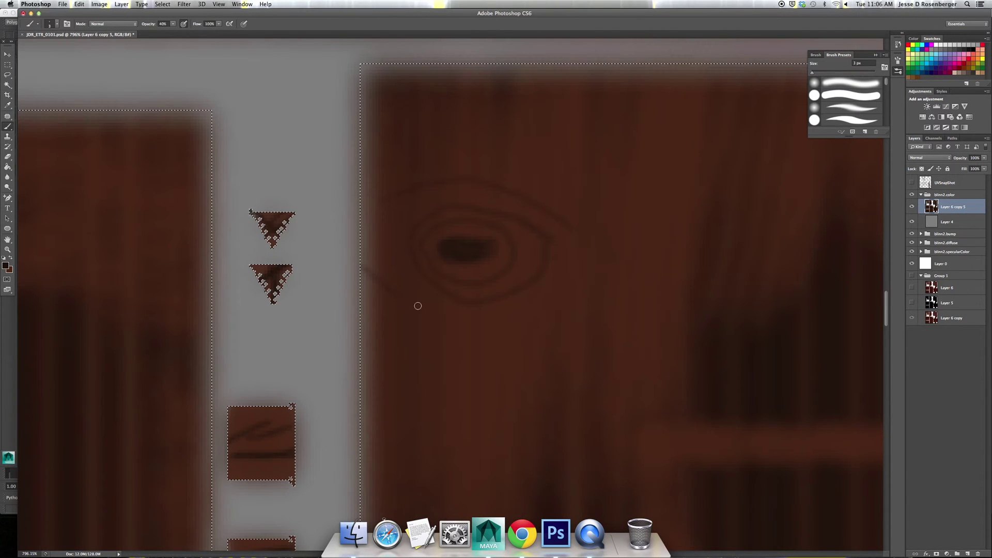
left_click_drag(659, 206, 646, 203)
scroll(421, 210, "down", 10)
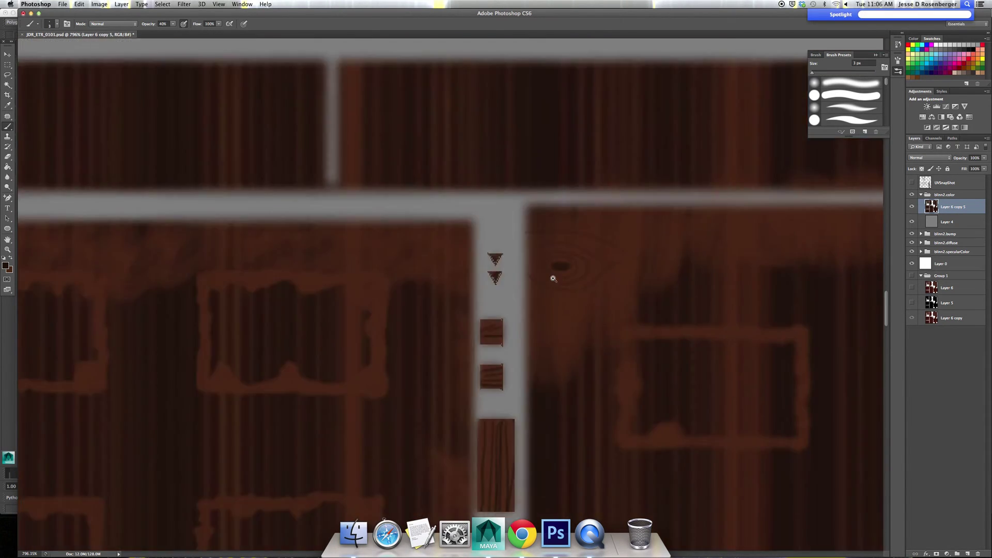
- Zoom out to the full texture and switch back to the cabinet in Maya
scroll(604, 271, "down", 3)
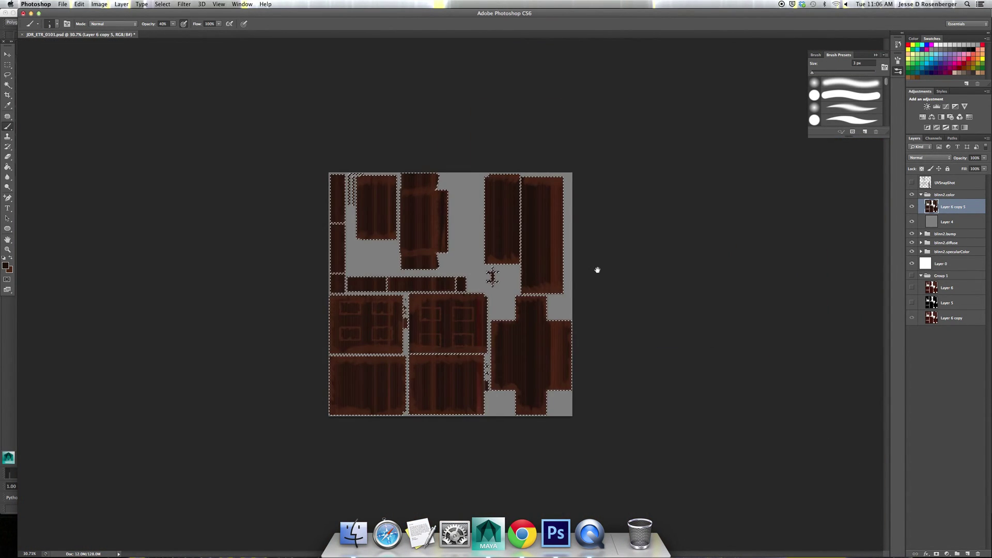
scroll(491, 277, "up", 3)
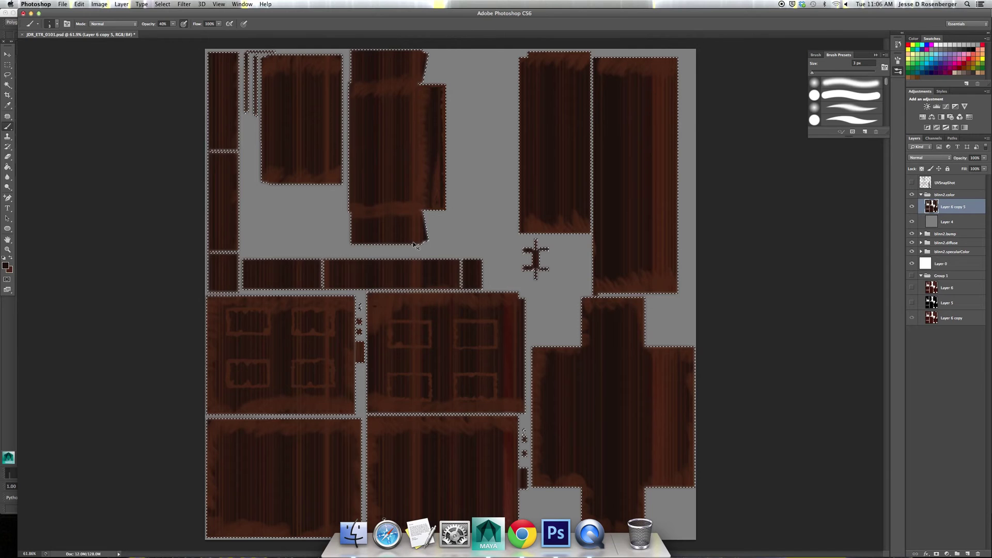
left_click(494, 541)
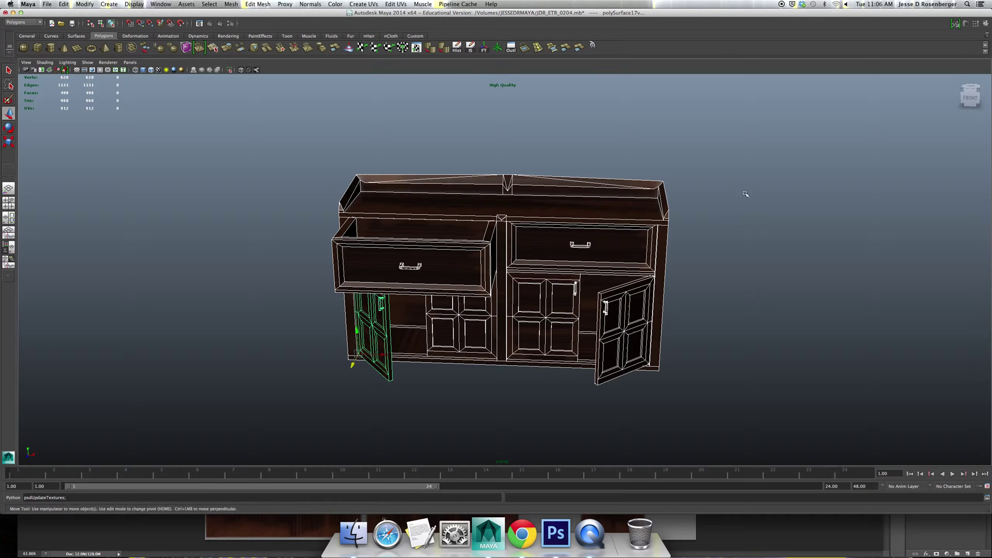
left_click(733, 206)
mouse_move(698, 224)
left_mouse_down()
mouse_move(660, 246)
mouse_move(627, 315)
mouse_move(600, 321)
mouse_move(563, 294)
left_mouse_up()
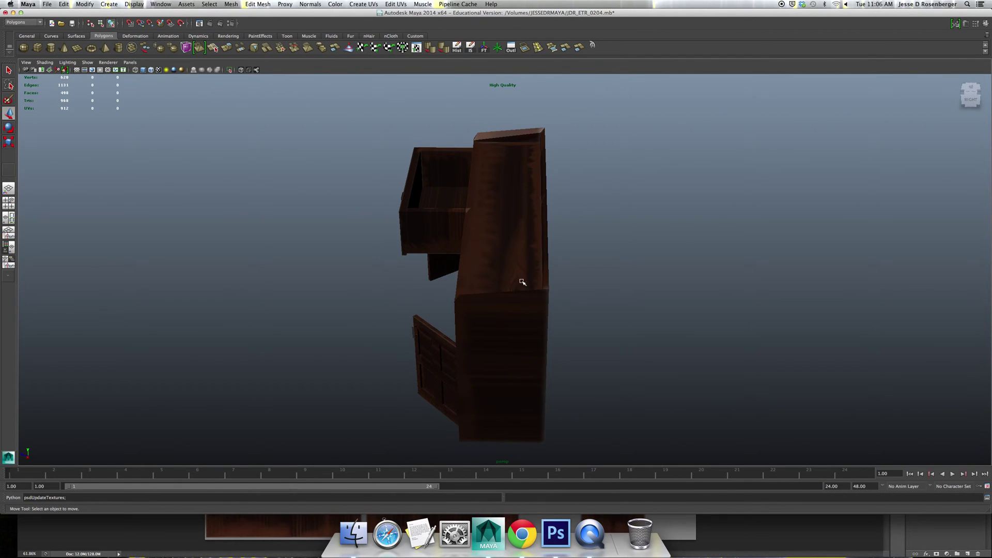
scroll(492, 308, "up", 1)
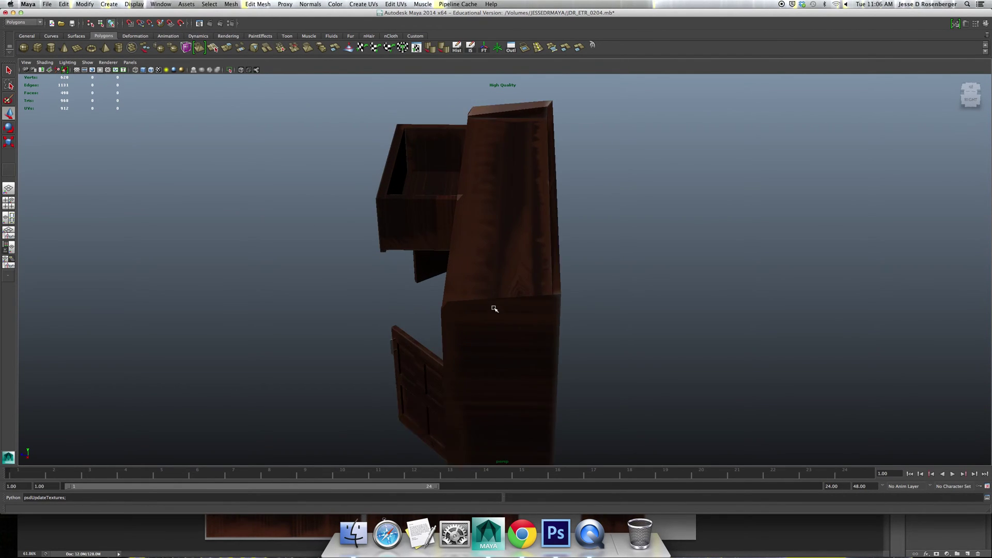
scroll(492, 308, "up", 1)
scroll(494, 308, "up", 2)
scroll(496, 306, "up", 2)
left_click_drag(543, 315, 483, 310)
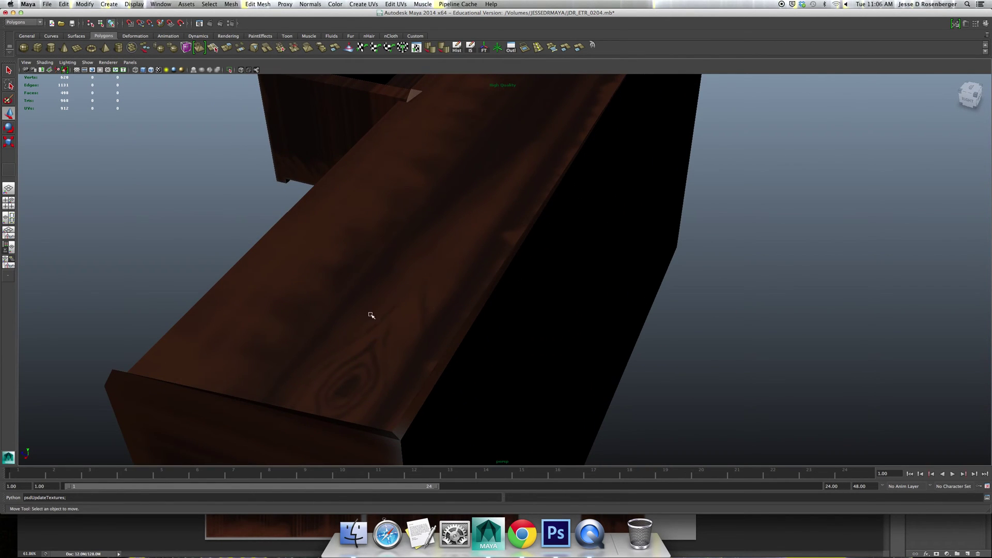
mouse_move(408, 336)
left_mouse_down()
mouse_move(518, 326)
mouse_move(523, 294)
left_mouse_up()
scroll(525, 313, "down", 2)
scroll(541, 335, "up", 2)
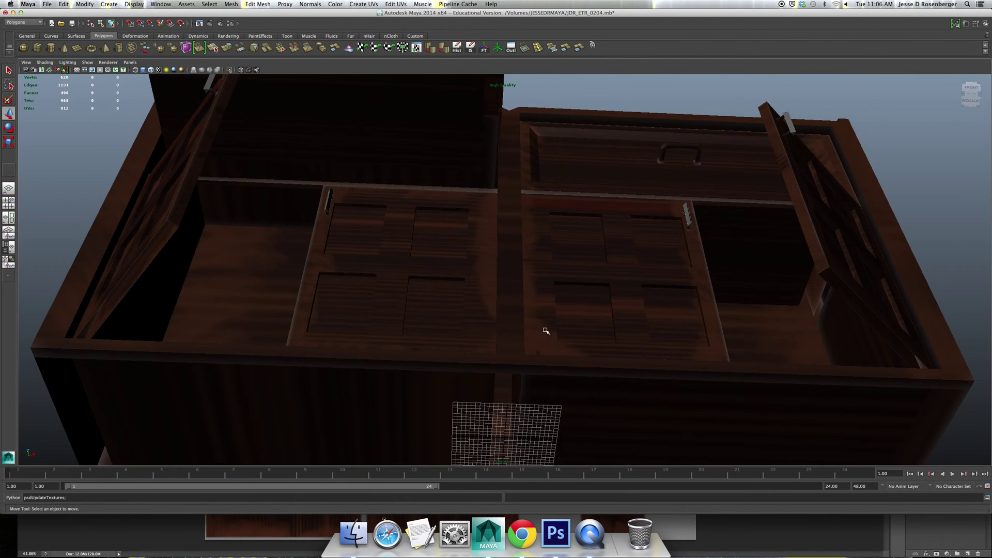
scroll(541, 339, "up", 2)
scroll(538, 336, "up", 2)
left_click_drag(539, 336, 538, 345)
scroll(542, 367, "up", 3)
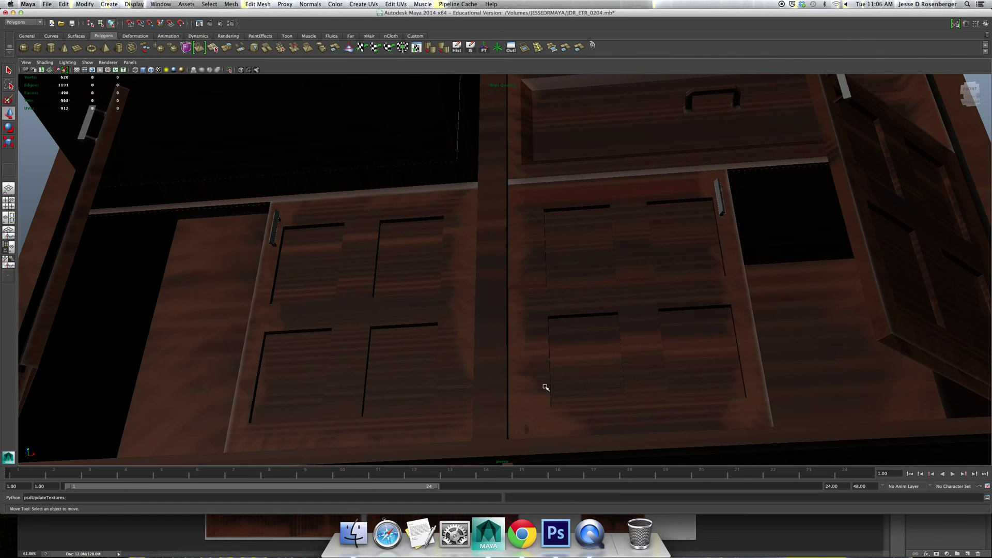
scroll(560, 391, "down", 2)
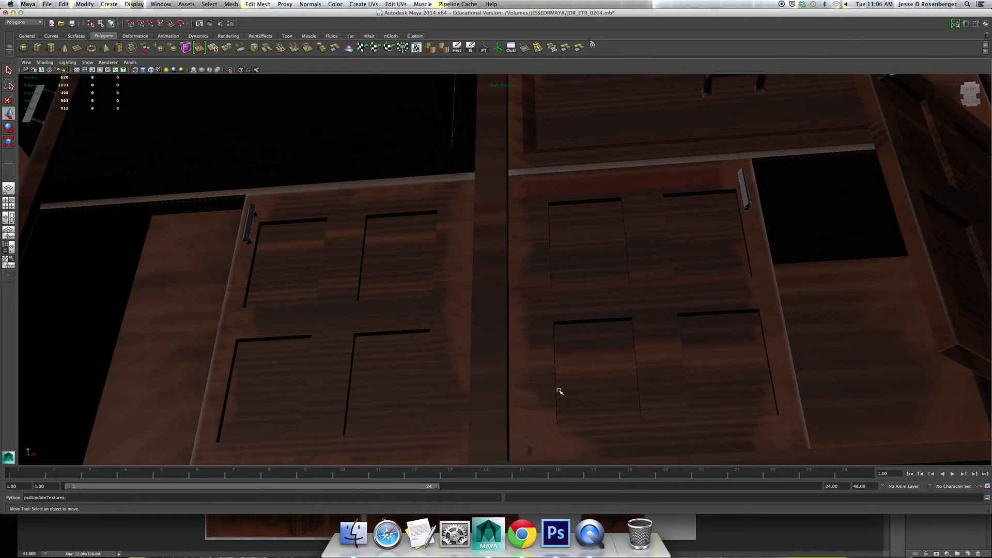
scroll(557, 372, "down", 3)
mouse_move(558, 348)
left_mouse_down()
mouse_move(556, 338)
mouse_move(545, 363)
mouse_move(551, 310)
left_mouse_up()
scroll(571, 354, "up", 2)
scroll(573, 354, "down", 3)
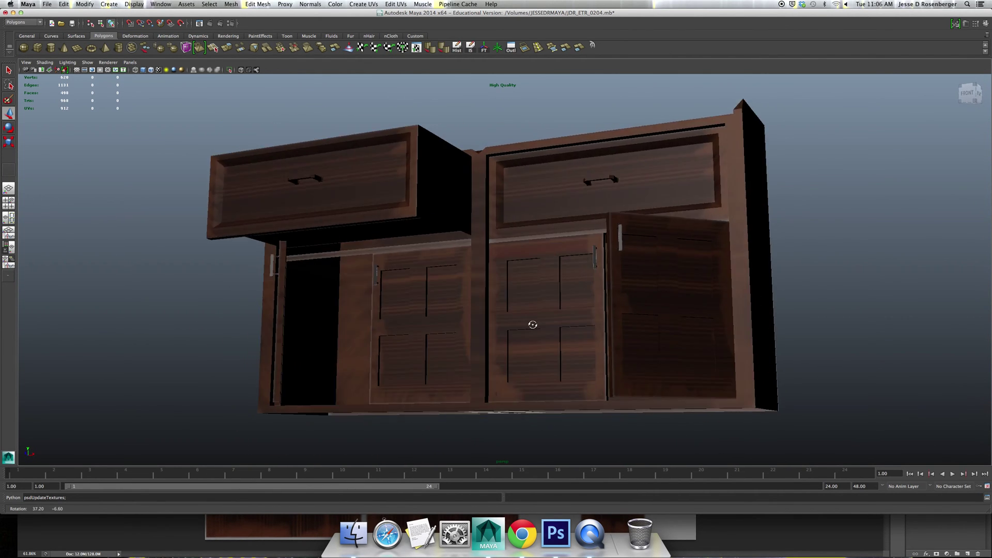
- Rotate the left, middle and right cabinet doors shut around their Y axis
mouse_move(550, 310)
left_mouse_down()
mouse_move(524, 312)
mouse_move(499, 330)
left_mouse_up()
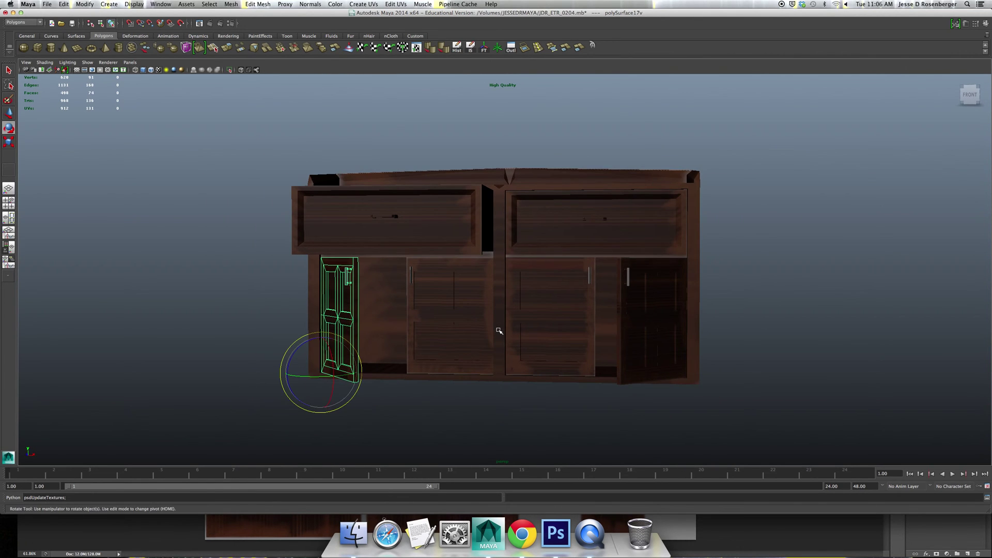
mouse_move(346, 374)
left_mouse_down()
mouse_move(427, 385)
mouse_move(368, 375)
left_mouse_up()
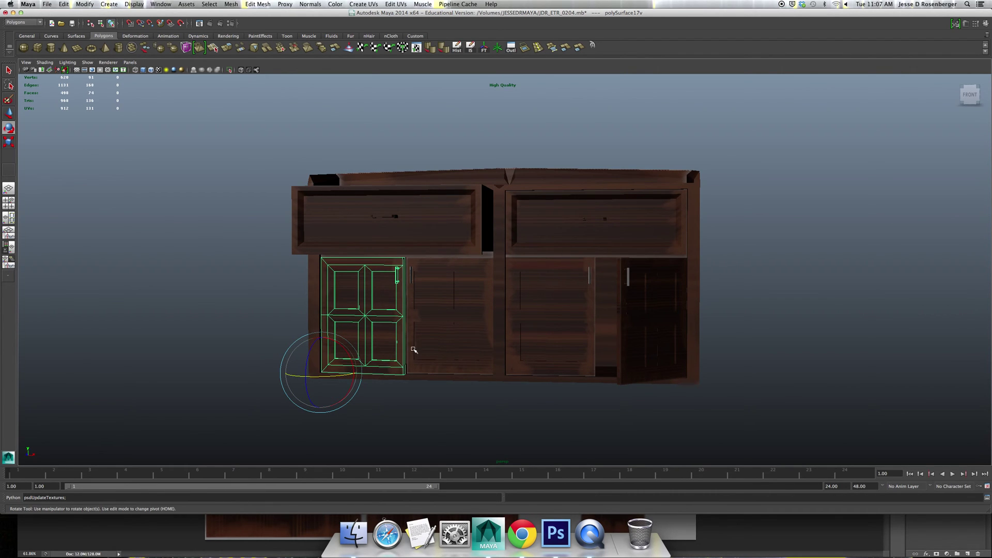
left_click(413, 350)
mouse_move(499, 380)
left_mouse_down()
mouse_move(531, 381)
mouse_move(463, 390)
mouse_move(466, 380)
left_mouse_up()
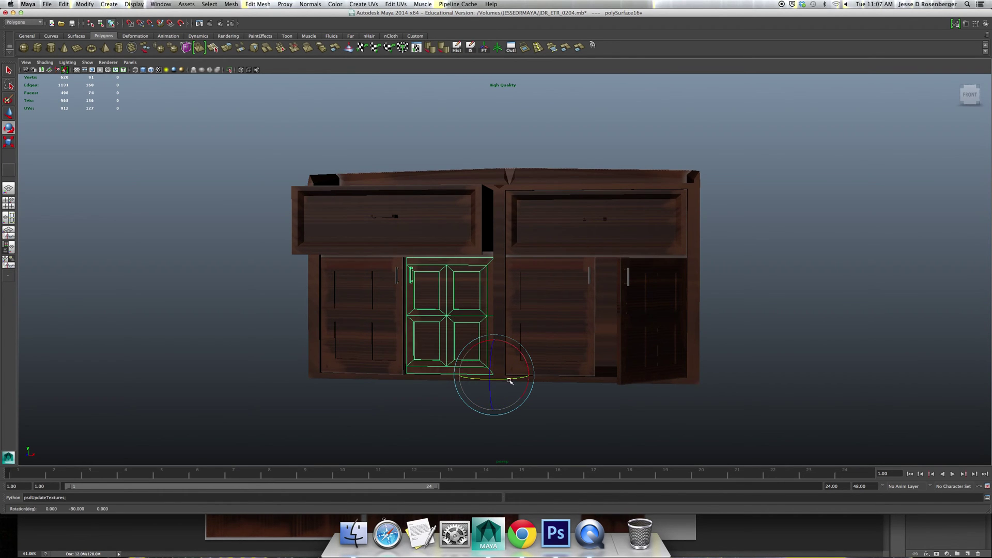
left_click(371, 356)
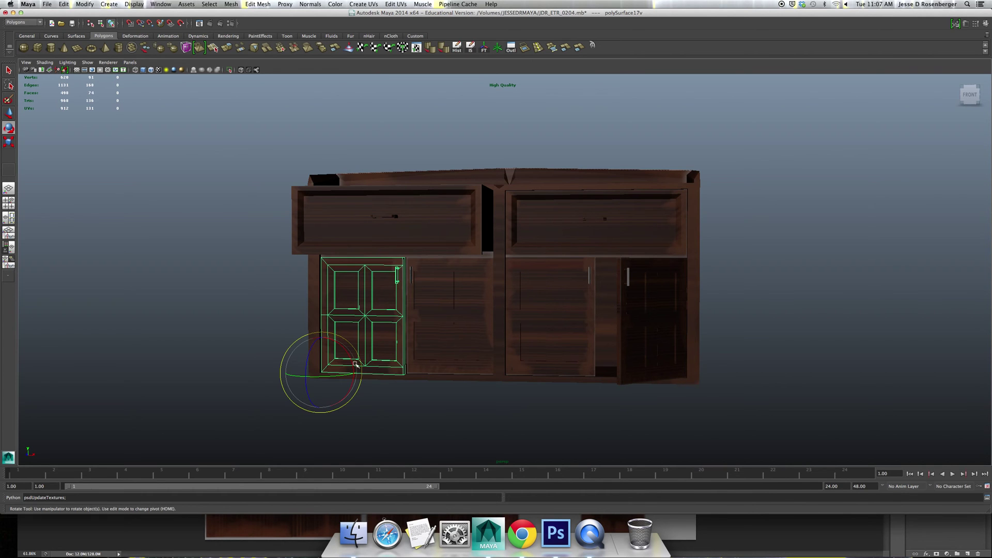
left_click_drag(324, 377, 338, 380)
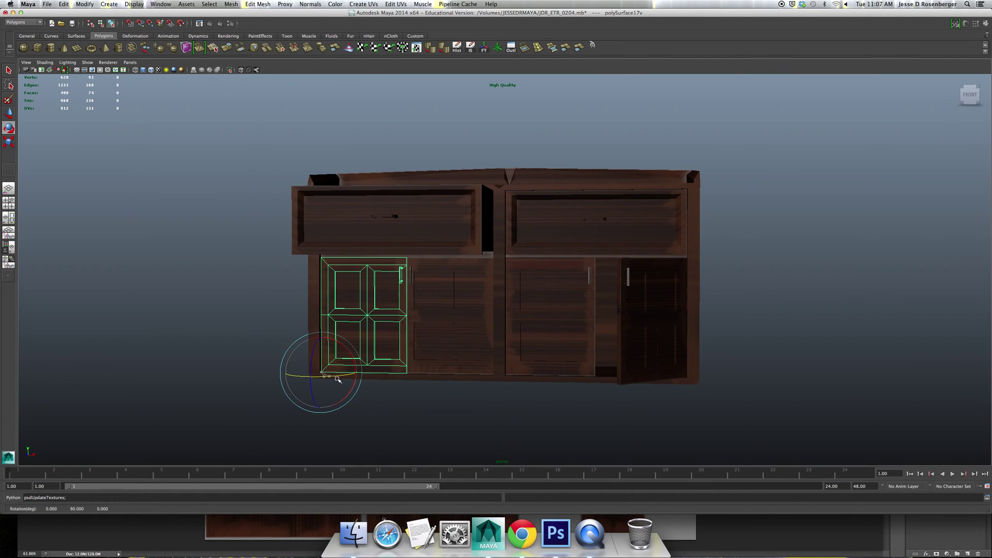
left_click(666, 361)
left_click_drag(700, 382, 643, 383)
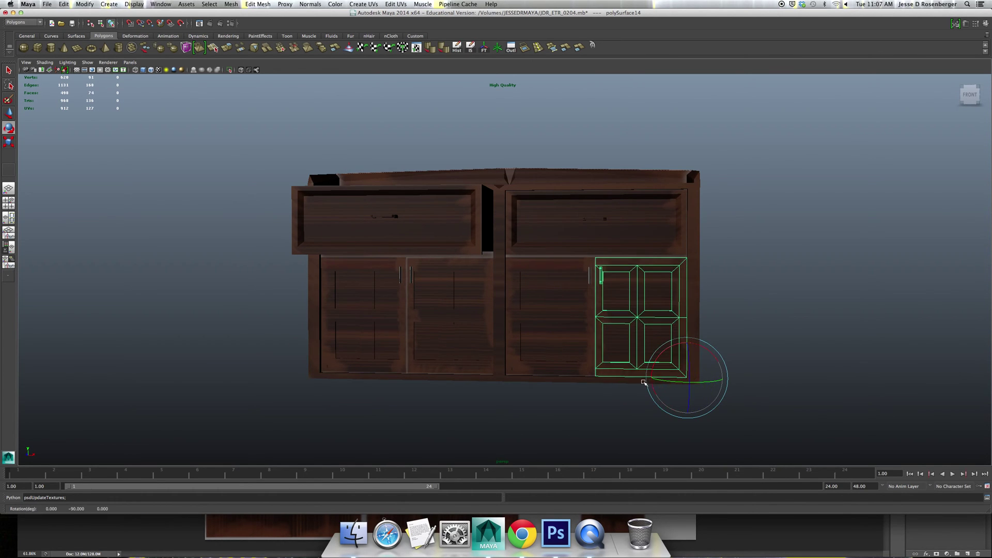
left_click(579, 344)
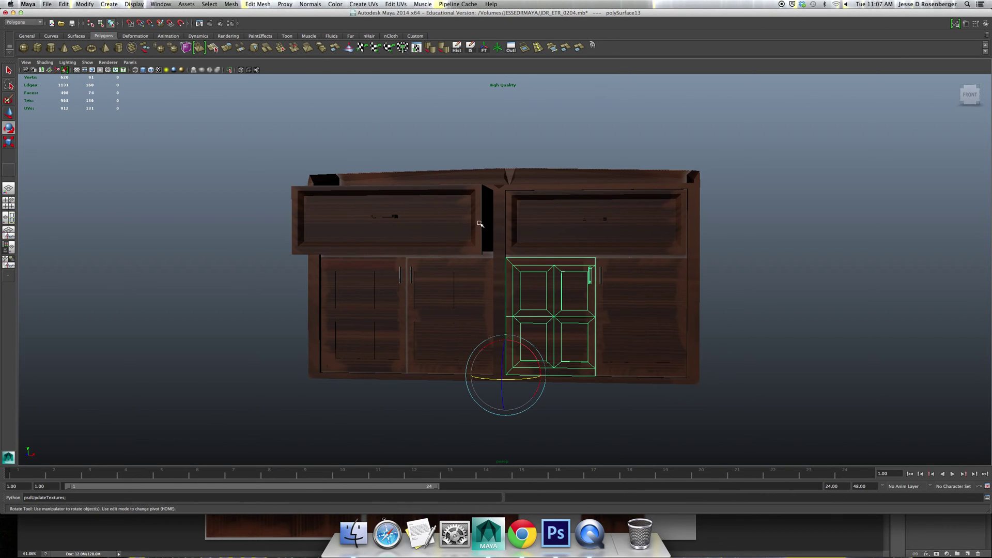
- Slide the upper-left drawer closed and orbit around the finished cabinet
left_click(461, 215)
left_click_drag(491, 223, 495, 255)
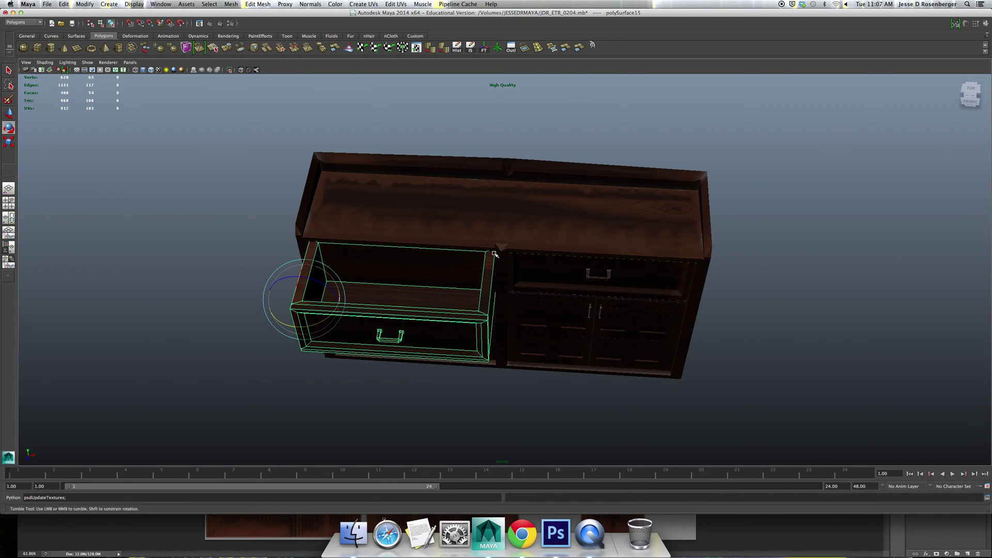
mouse_move(286, 365)
left_mouse_down()
mouse_move(299, 310)
mouse_move(291, 264)
mouse_move(283, 398)
mouse_move(293, 258)
mouse_move(287, 350)
mouse_move(290, 273)
mouse_move(292, 343)
mouse_move(285, 307)
mouse_move(299, 310)
mouse_move(292, 357)
mouse_move(305, 242)
left_mouse_up()
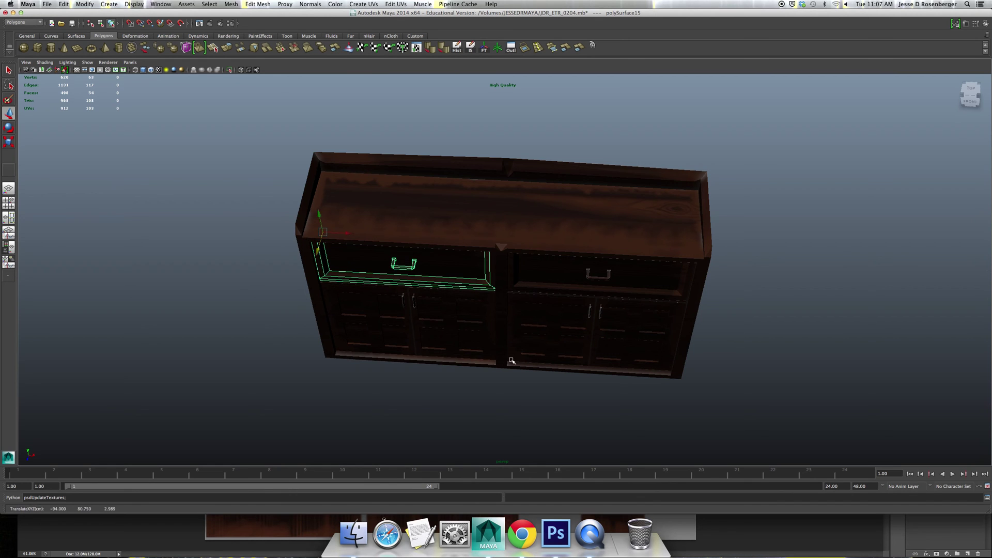
mouse_move(511, 361)
left_mouse_down()
mouse_move(511, 303)
mouse_move(576, 344)
mouse_move(639, 349)
mouse_move(686, 312)
mouse_move(694, 322)
mouse_move(744, 296)
mouse_move(866, 345)
mouse_move(819, 339)
mouse_move(828, 321)
mouse_move(819, 318)
mouse_move(804, 339)
mouse_move(816, 359)
left_mouse_up()
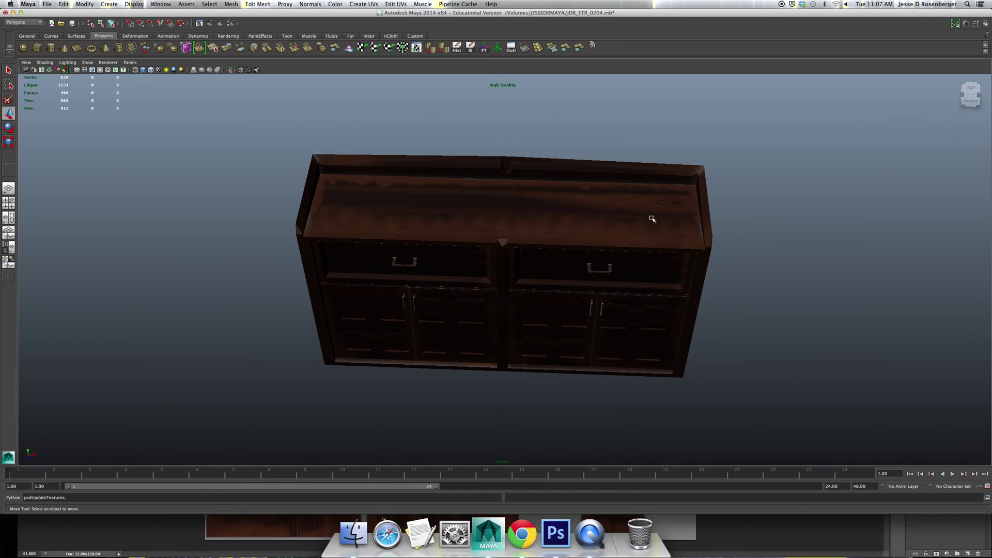